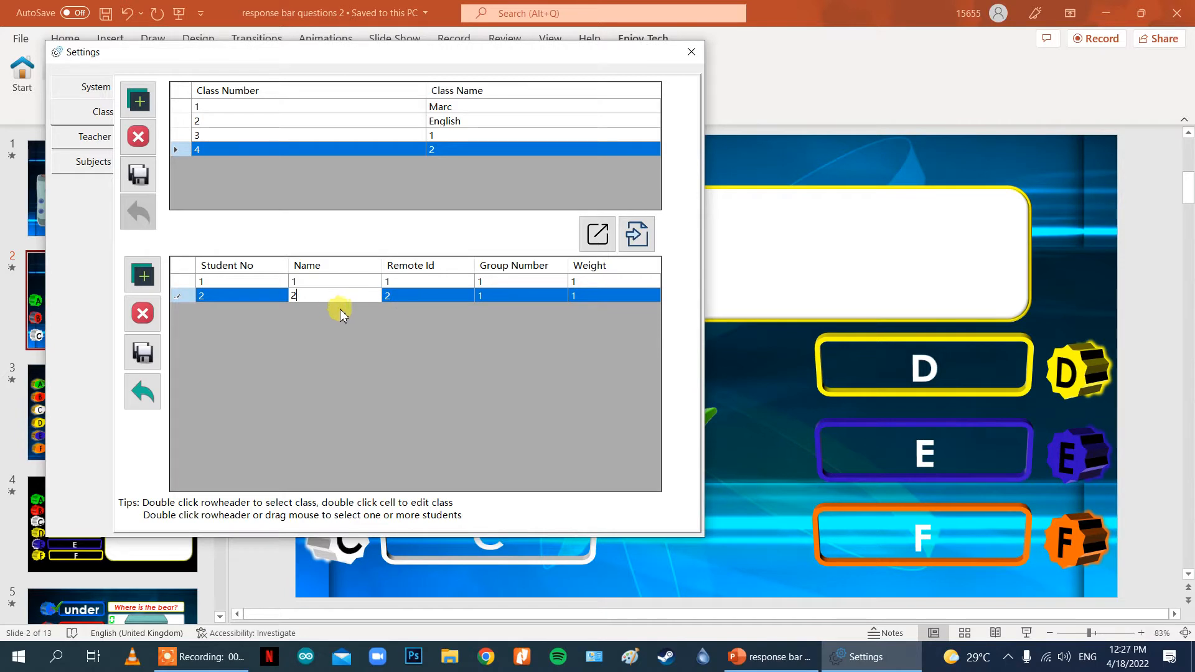
Step: Save the student list, and add and save a new teacher named 2
{"action": "left_click", "coordinate": [146, 353]}
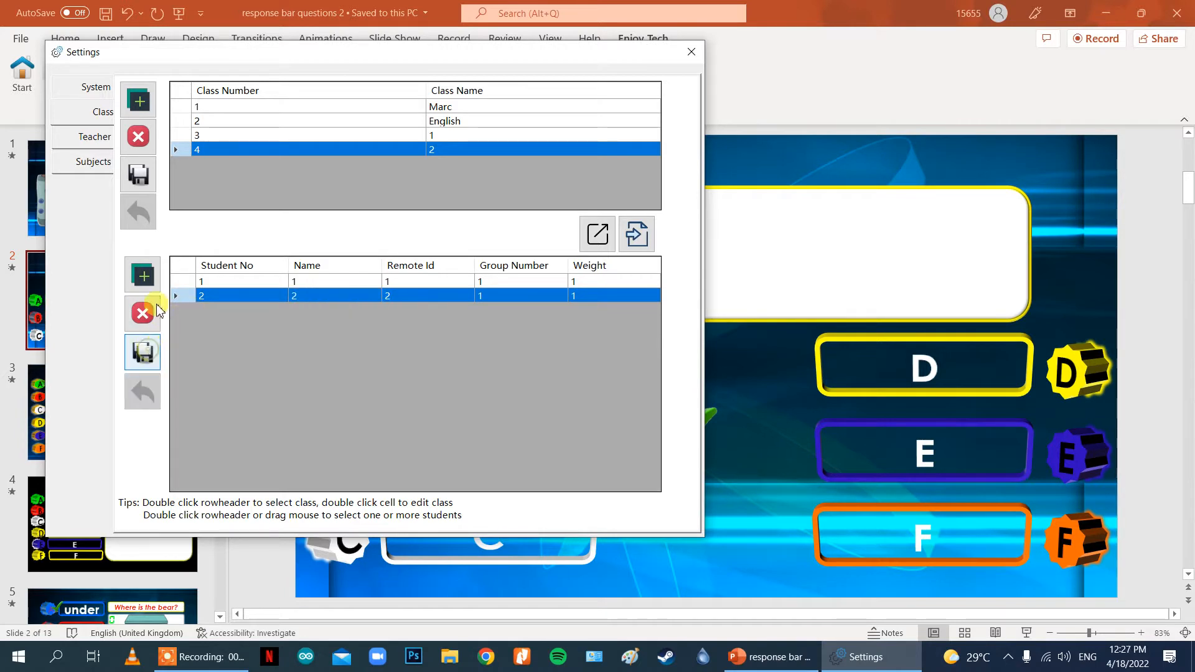
{"action": "left_click", "coordinate": [97, 137]}
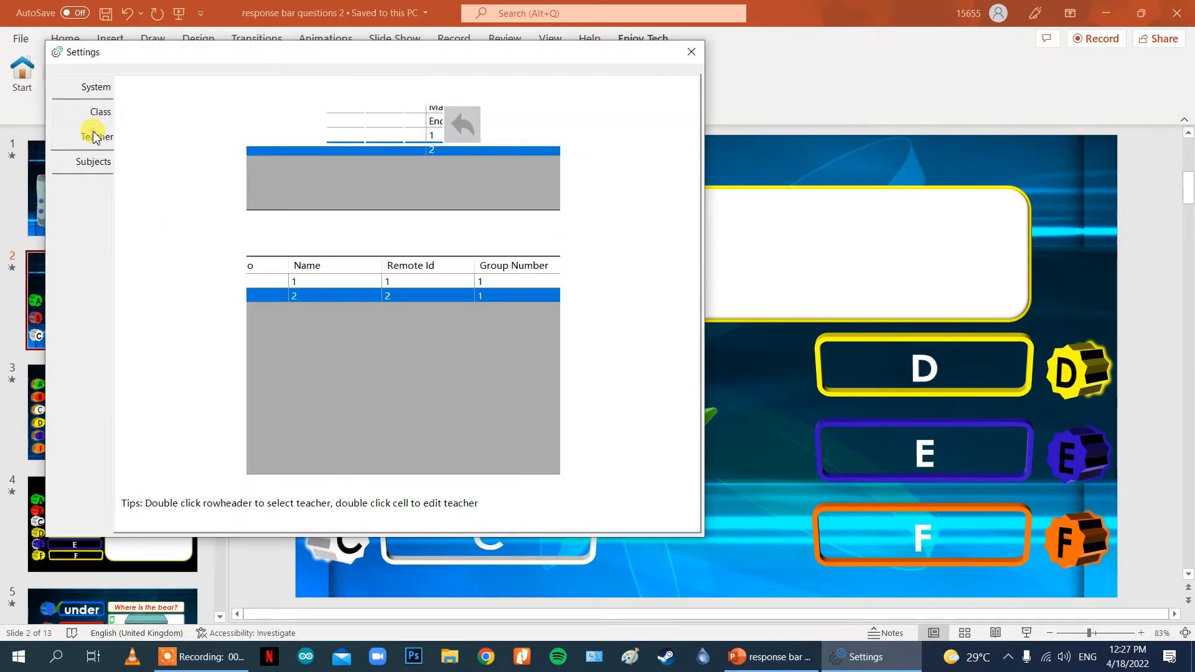
{"action": "left_click", "coordinate": [347, 126]}
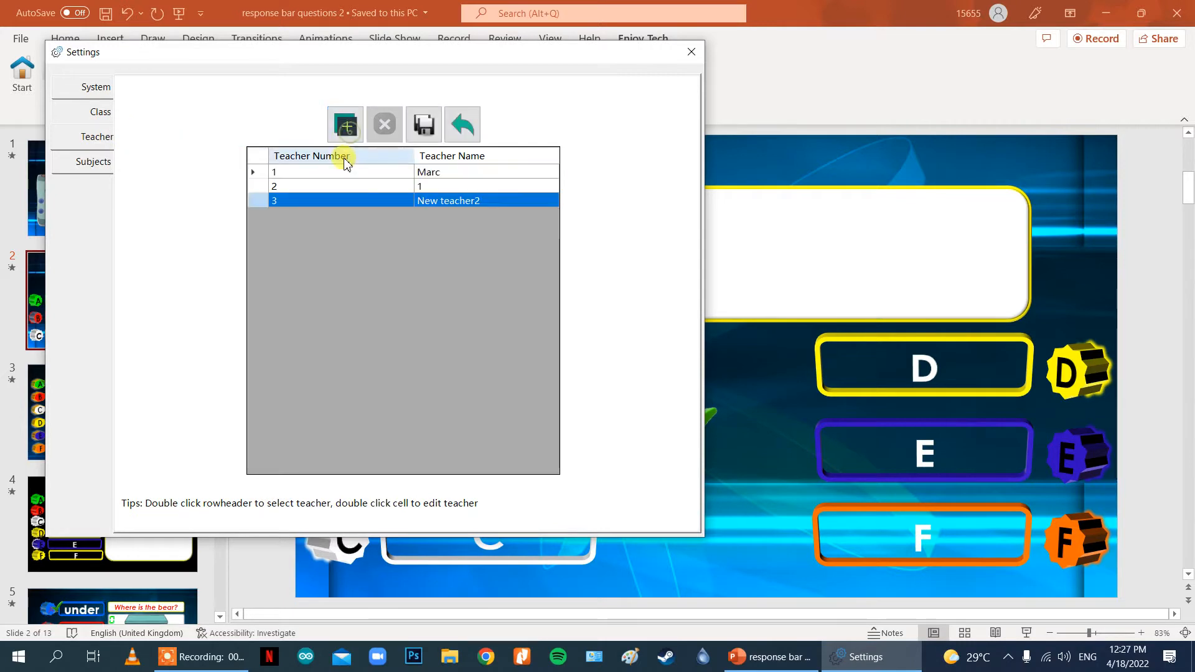
{"action": "double_click", "coordinate": [445, 203]}
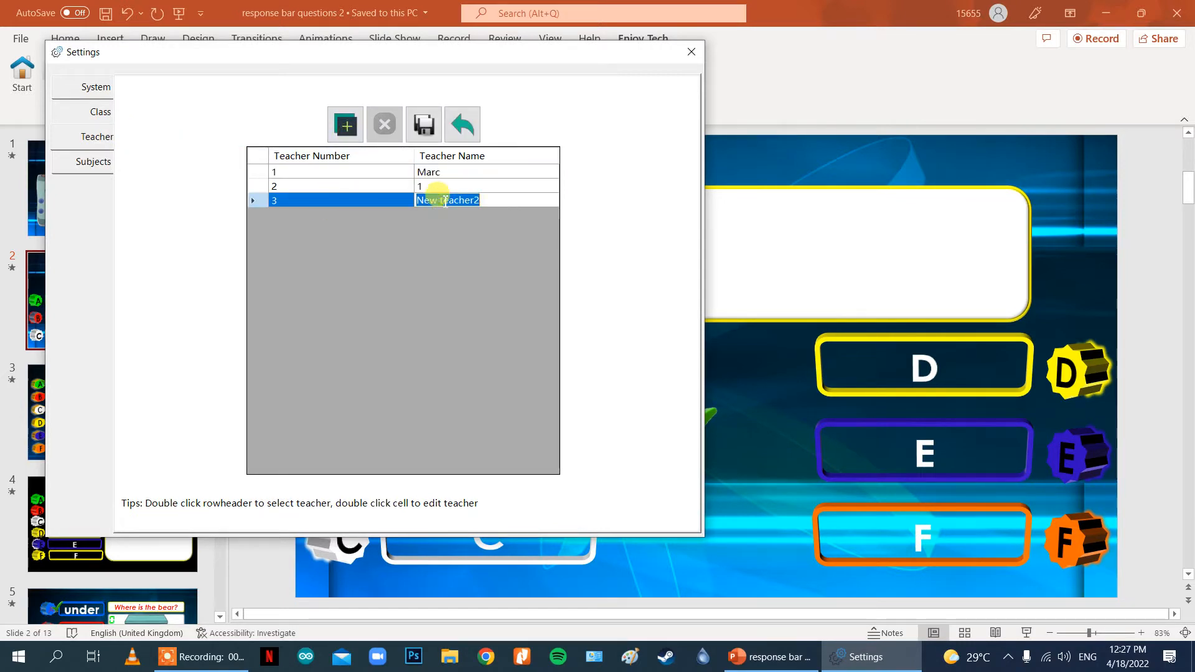
{"action": "type", "text": "2"}
{"action": "left_click", "coordinate": [423, 126]}
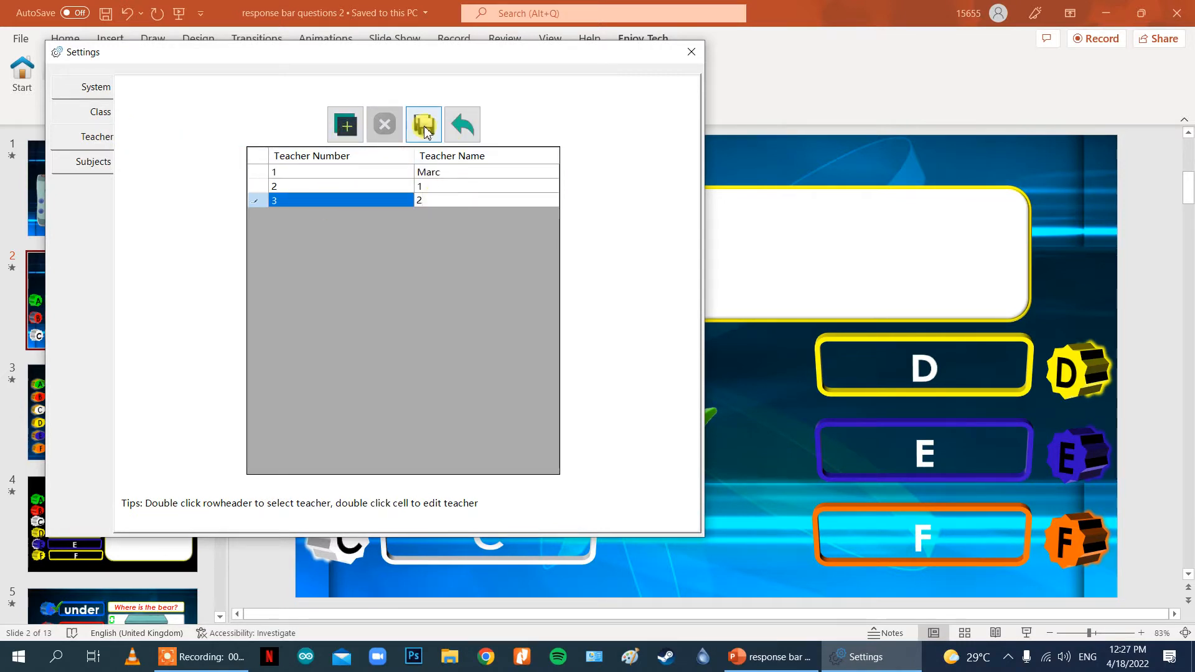
Step: Add a third subject named 2 to the subject list and save it
{"action": "left_click", "coordinate": [102, 161]}
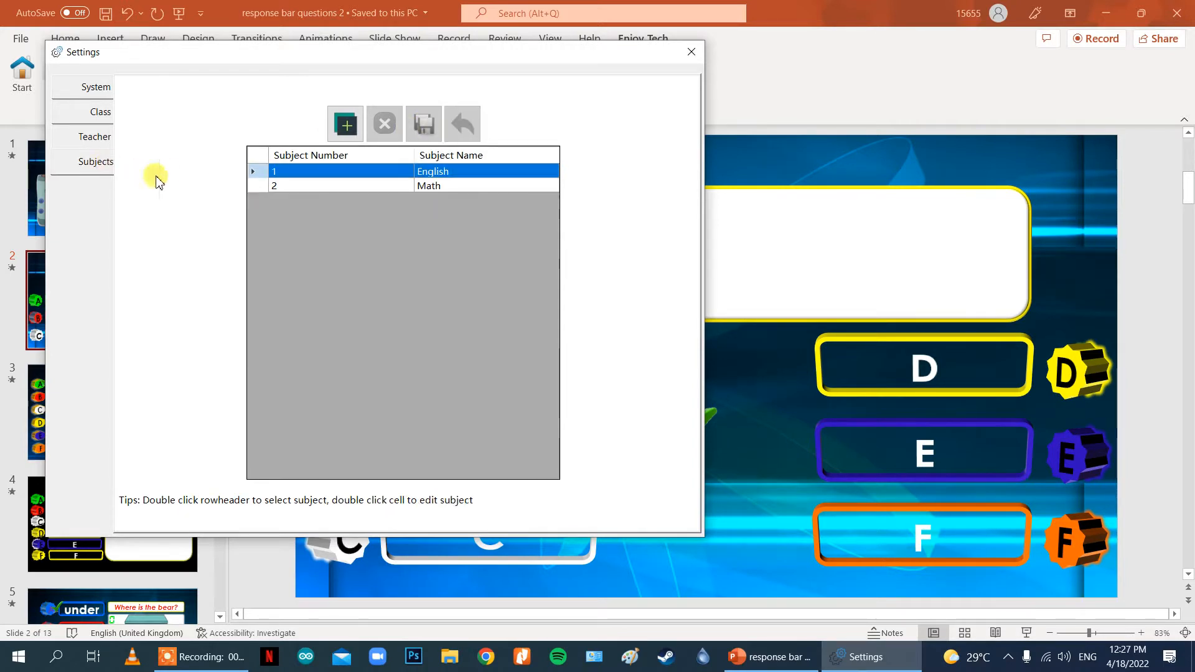
{"action": "left_click", "coordinate": [346, 124]}
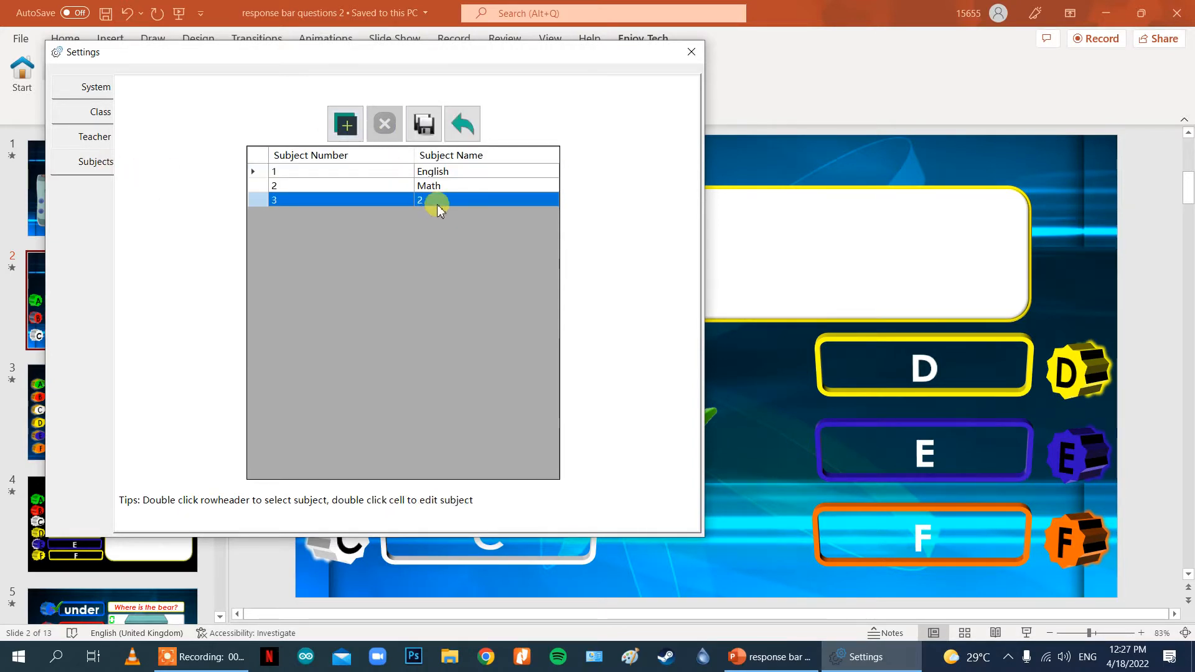
{"action": "double_click", "coordinate": [434, 201]}
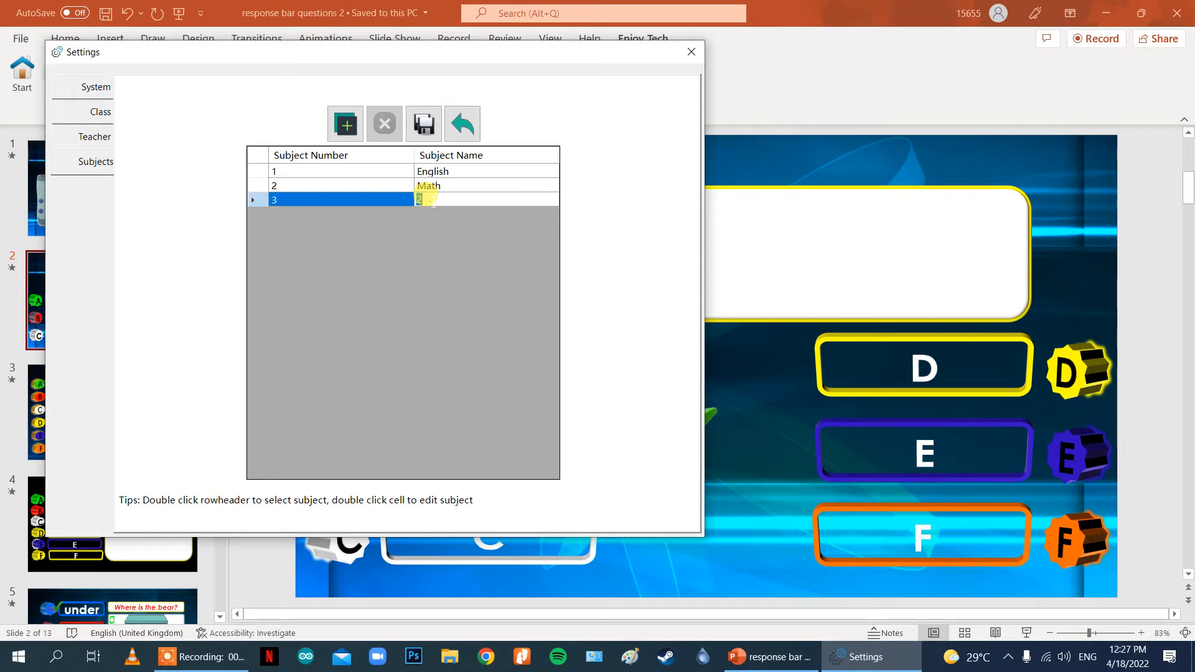
{"action": "left_click", "coordinate": [424, 124]}
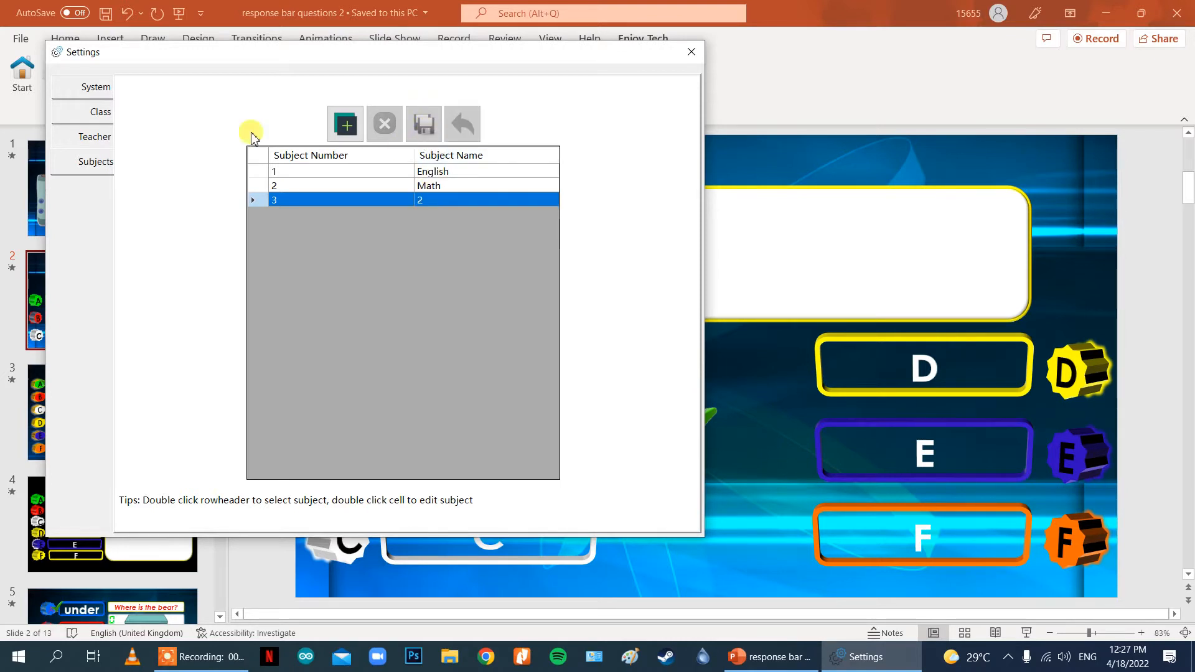
Step: Preview the Video Rush, Video Wrong and Video Right clips in the system's video play settings
{"action": "left_click", "coordinate": [96, 88]}
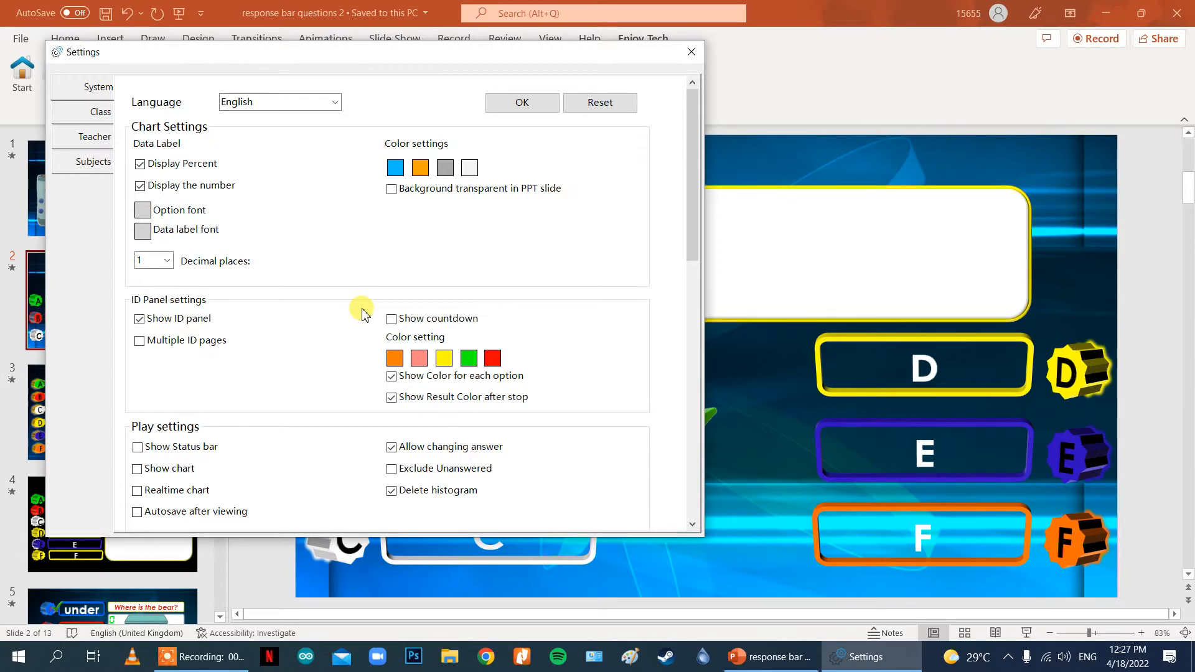
{"action": "scroll", "coordinate": [364, 314], "scroll_direction": "down", "scroll_amount": 1}
{"action": "scroll", "coordinate": [364, 315], "scroll_direction": "down", "scroll_amount": 3}
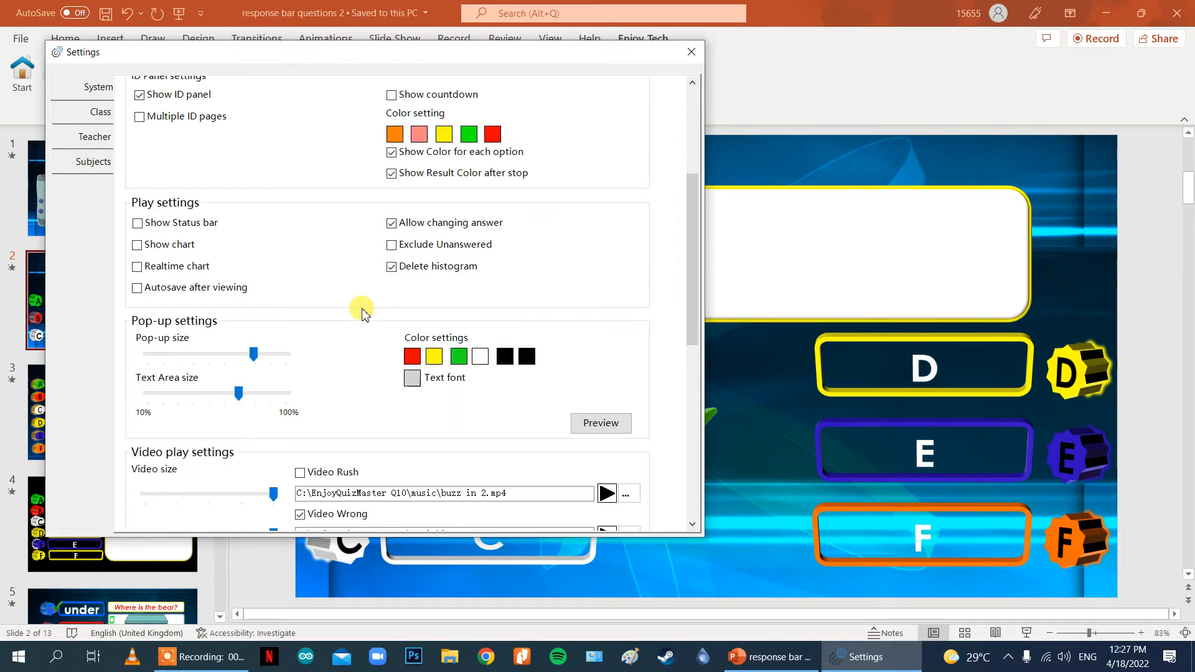
{"action": "scroll", "coordinate": [387, 372], "scroll_direction": "down", "scroll_amount": 1}
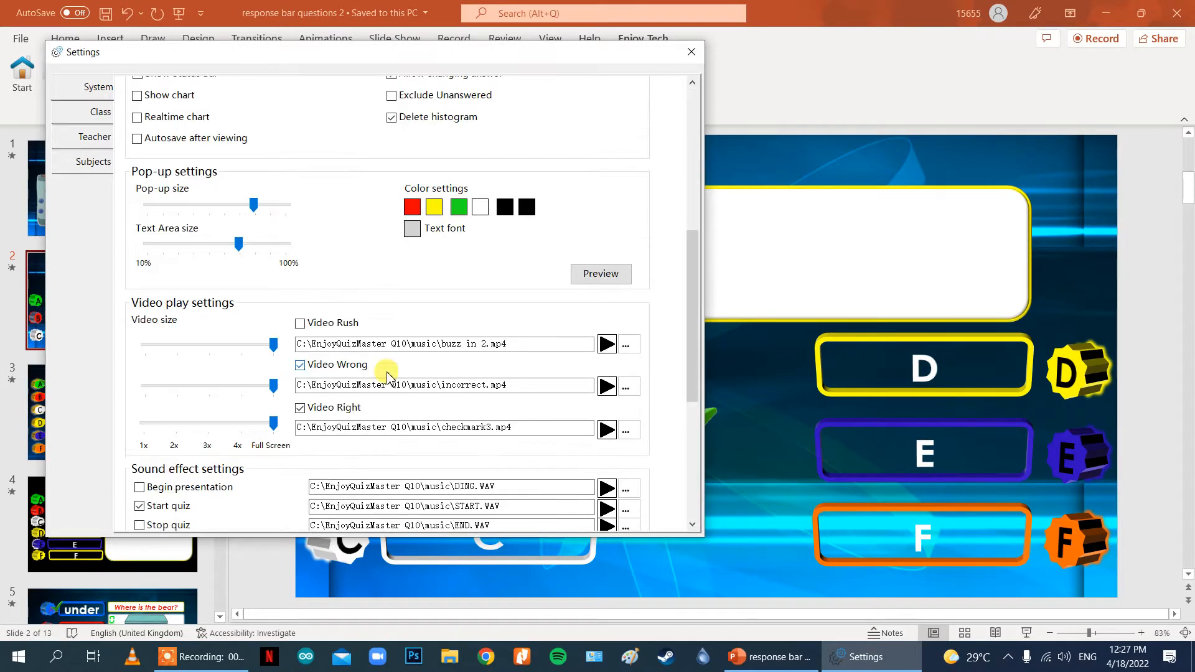
{"action": "left_click", "coordinate": [608, 344]}
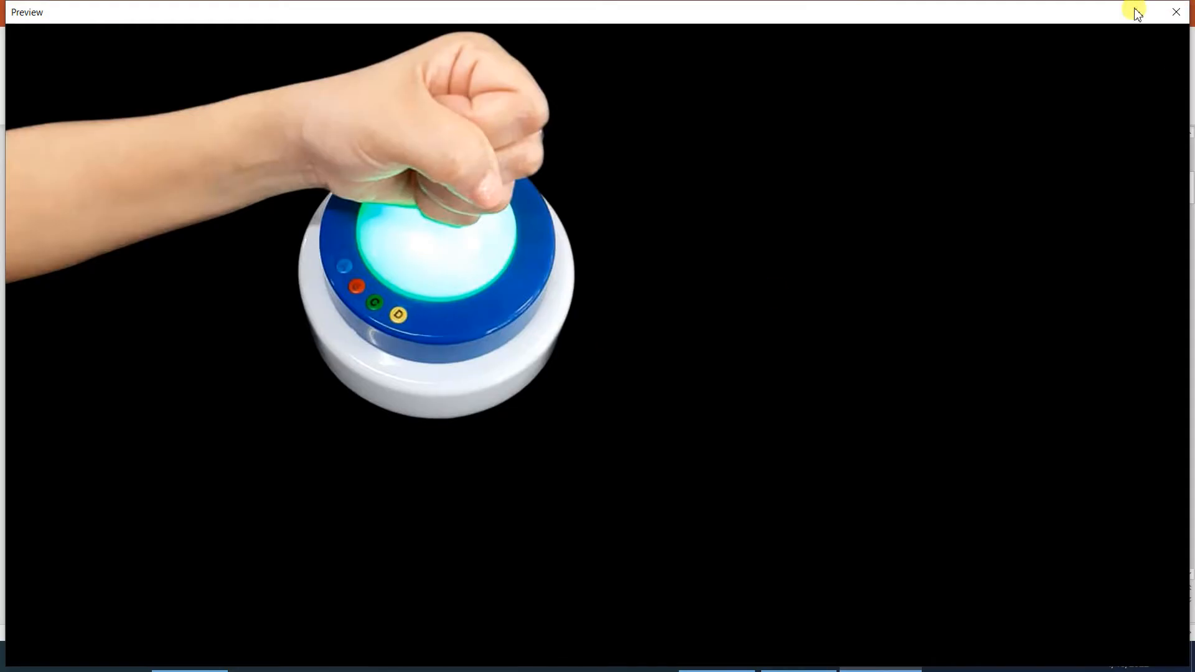
{"action": "left_click", "coordinate": [1174, 14]}
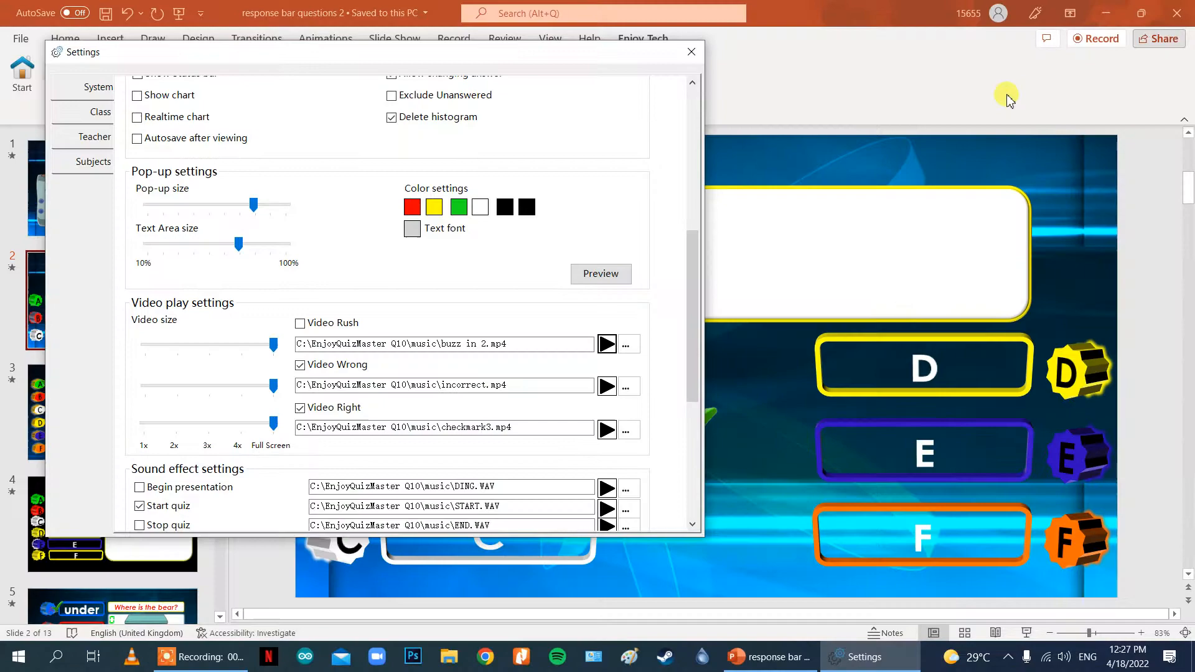
{"action": "left_click", "coordinate": [608, 387]}
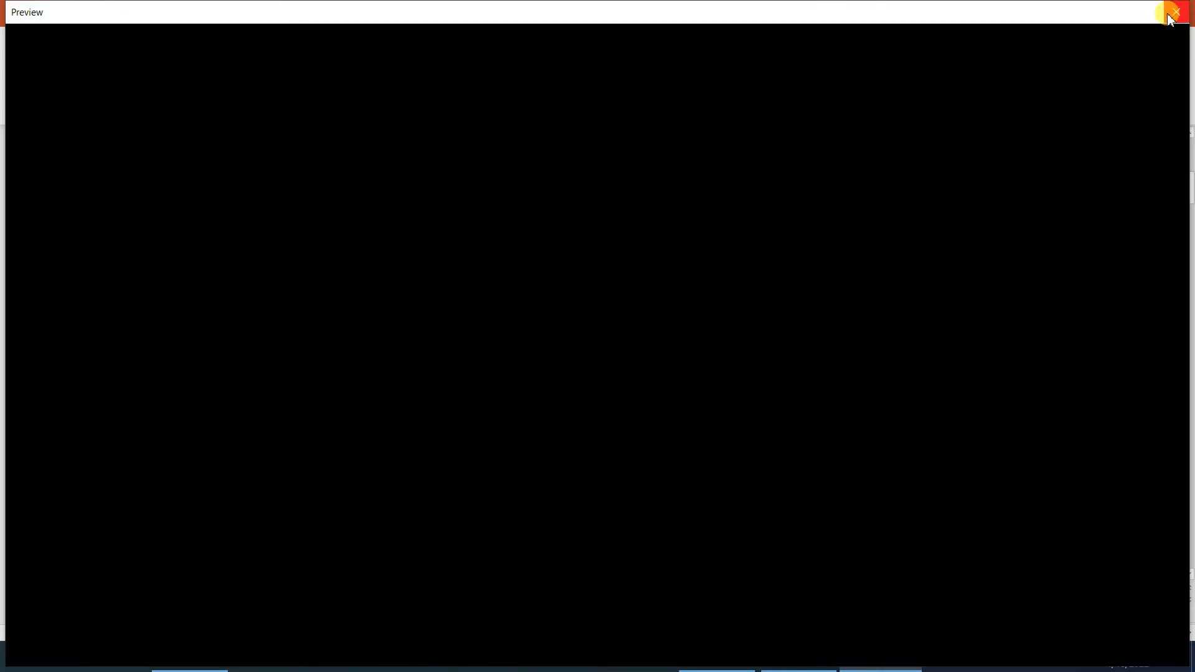
{"action": "left_click", "coordinate": [1168, 16]}
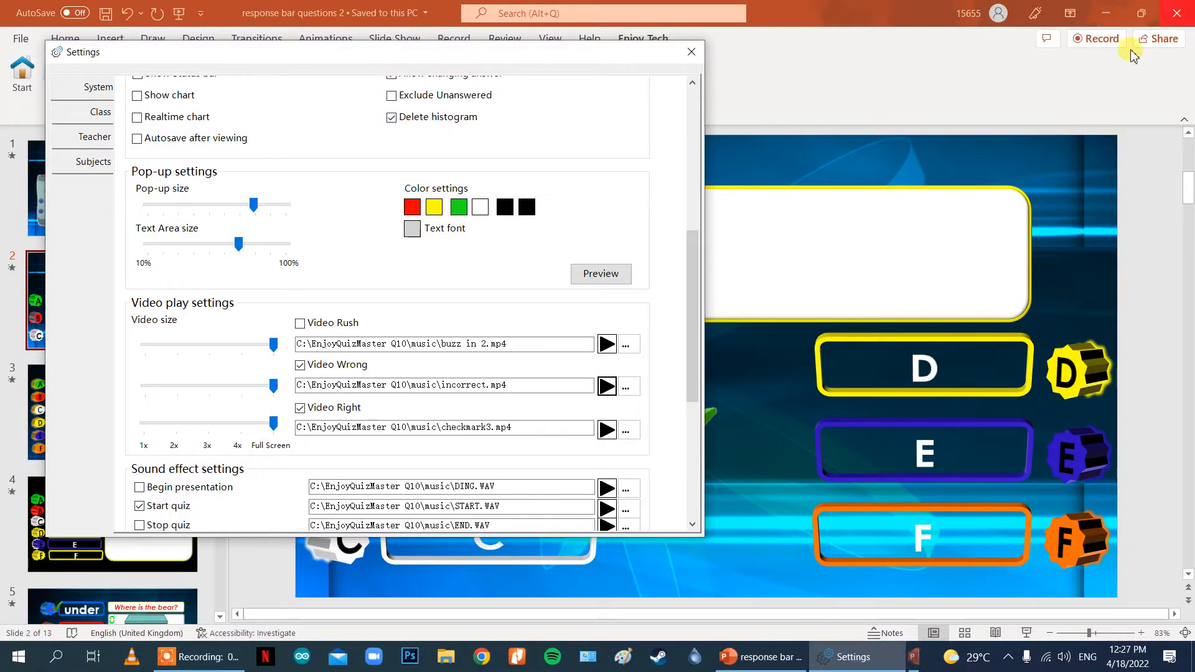
{"action": "left_click", "coordinate": [605, 431]}
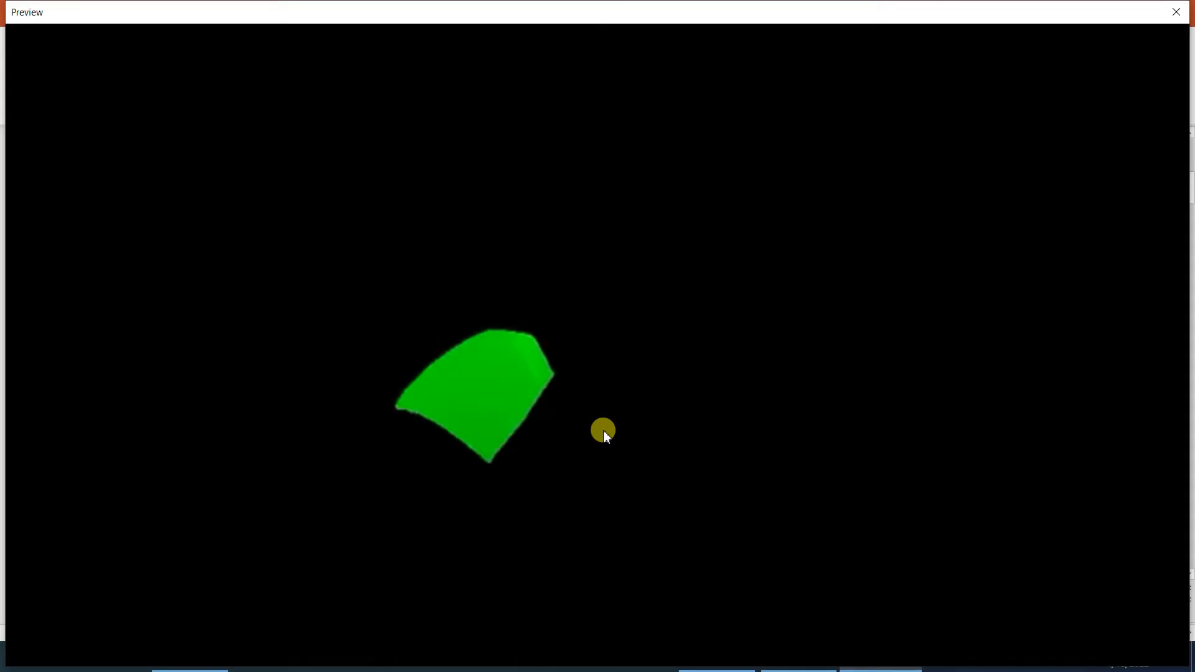
{"action": "left_click", "coordinate": [1175, 13]}
Step: Play the Normal reply, Rush hint, Rush Wrong, Countdown and Rush reply sounds in the sound effect settings
{"action": "scroll", "coordinate": [383, 401], "scroll_direction": "down", "scroll_amount": 1}
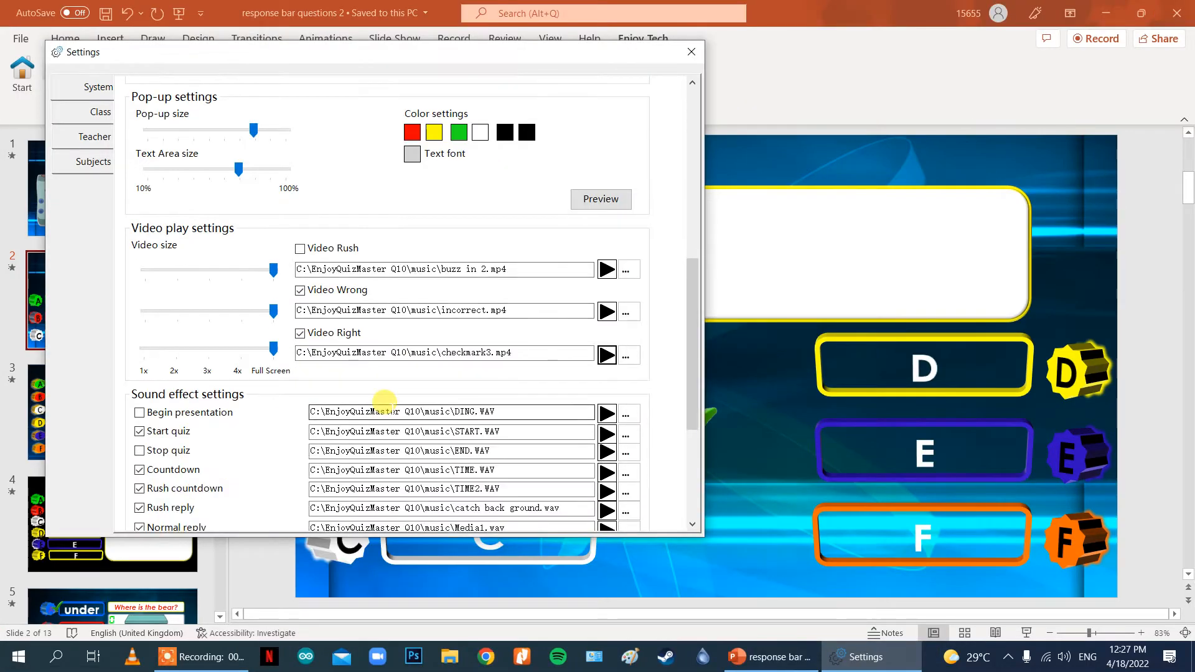
{"action": "scroll", "coordinate": [384, 400], "scroll_direction": "down", "scroll_amount": 1}
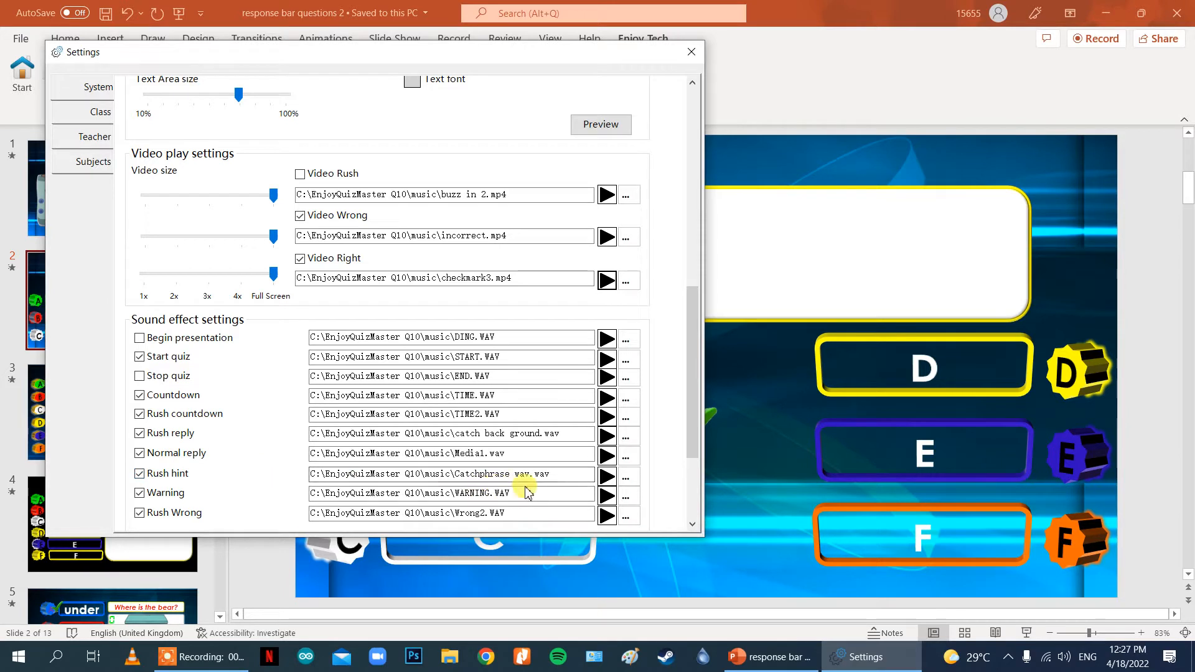
{"action": "left_click", "coordinate": [608, 457]}
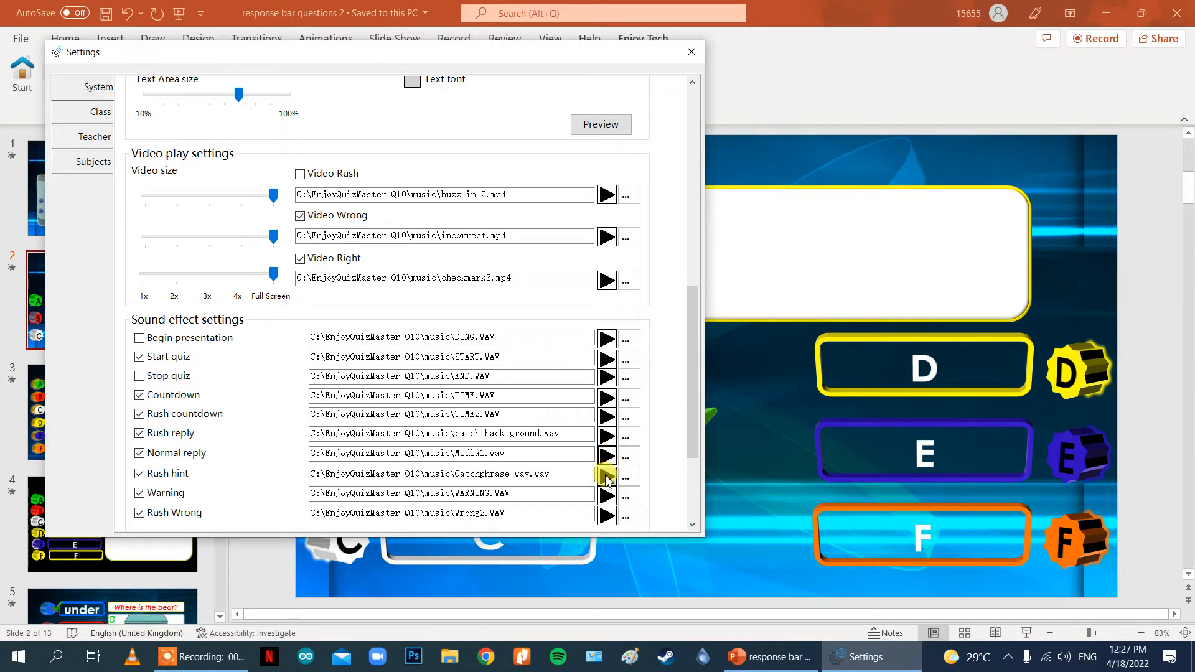
{"action": "left_click", "coordinate": [606, 478]}
{"action": "left_click", "coordinate": [608, 517]}
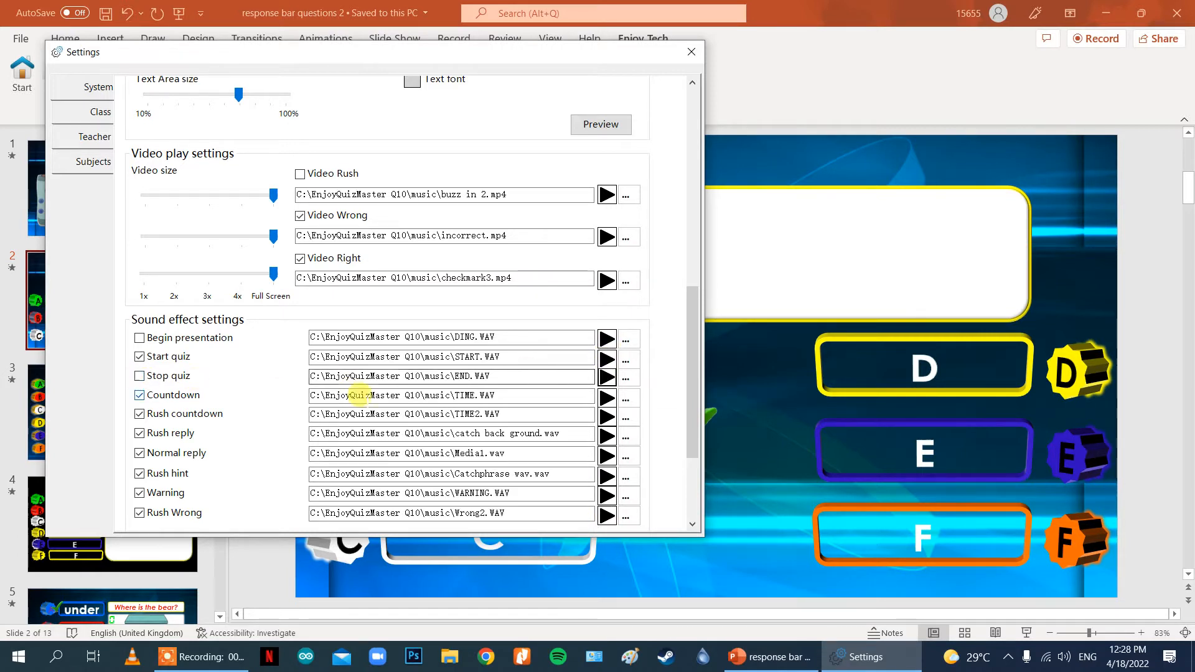
{"action": "left_click", "coordinate": [606, 401]}
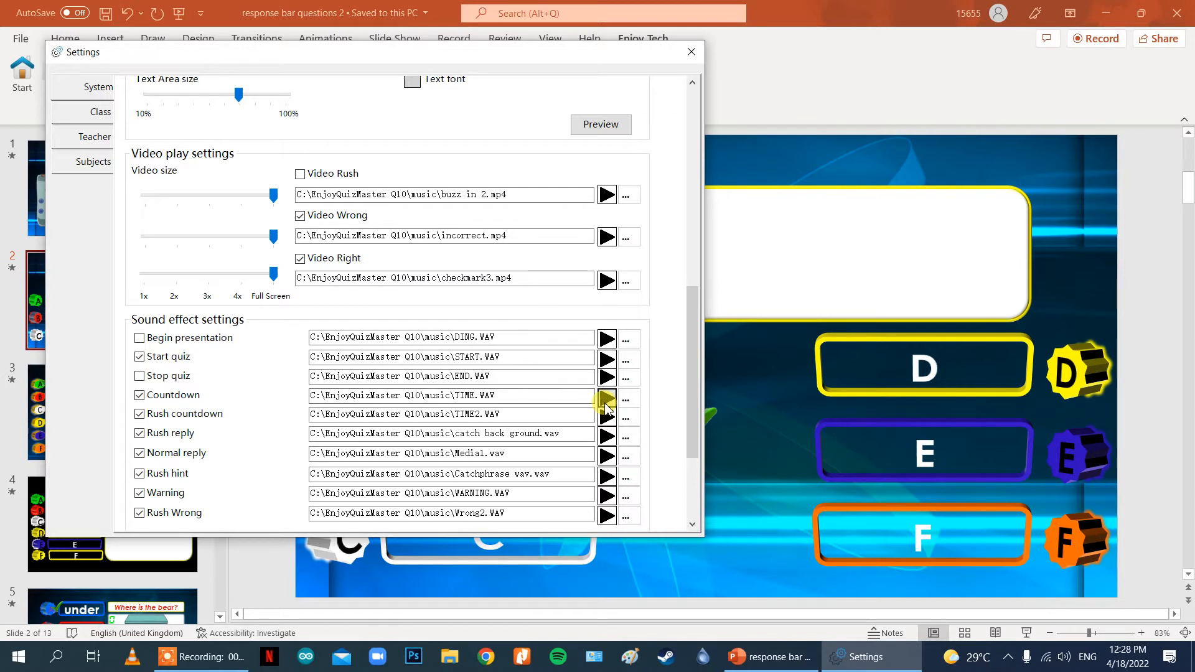
{"action": "left_click", "coordinate": [606, 436]}
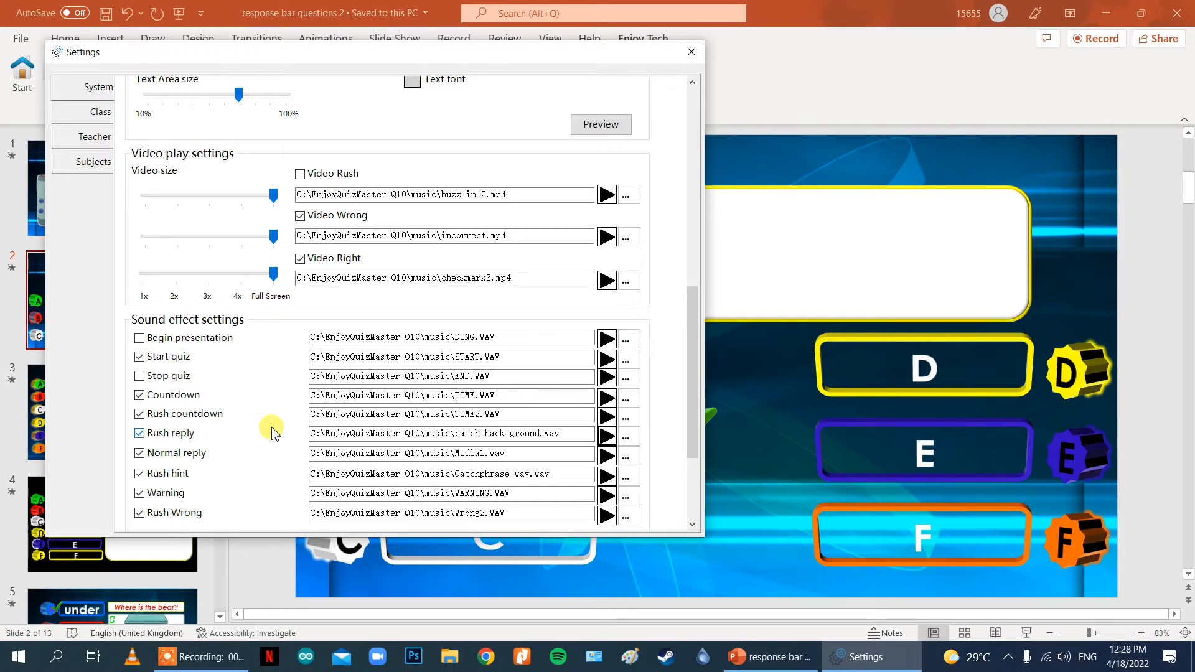
{"action": "left_click", "coordinate": [608, 448]}
Step: Review the pop-up, play, ID panel and chart settings, and close the settings window
{"action": "scroll", "coordinate": [563, 320], "scroll_direction": "up", "scroll_amount": 1}
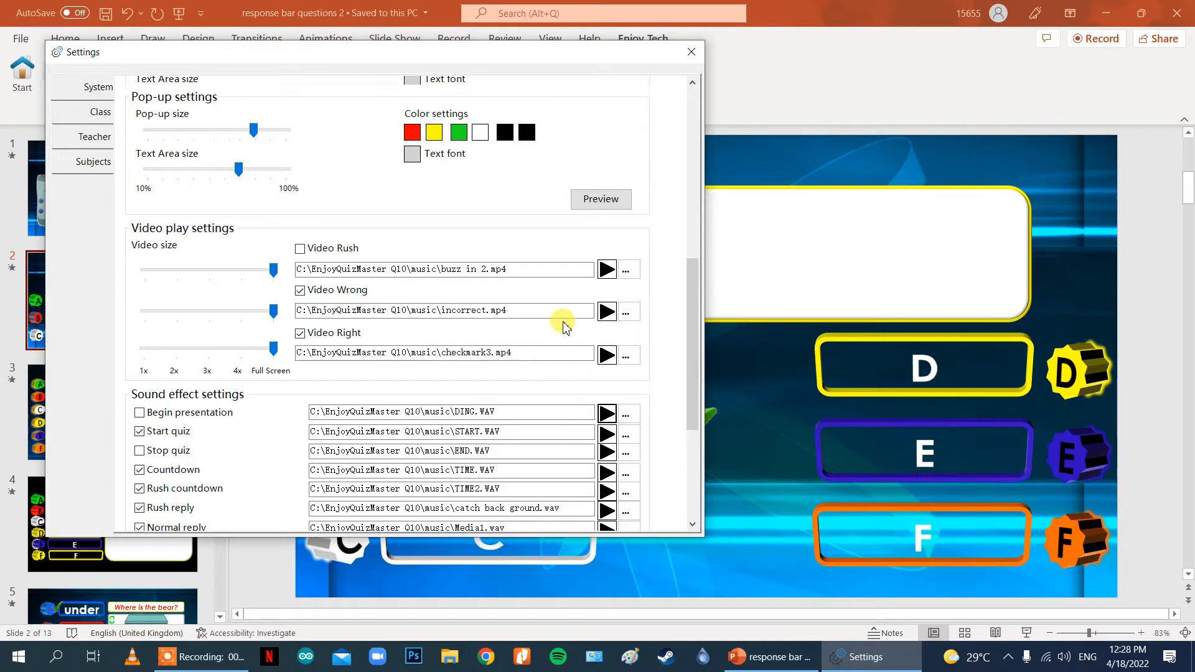
{"action": "scroll", "coordinate": [564, 326], "scroll_direction": "up", "scroll_amount": 2}
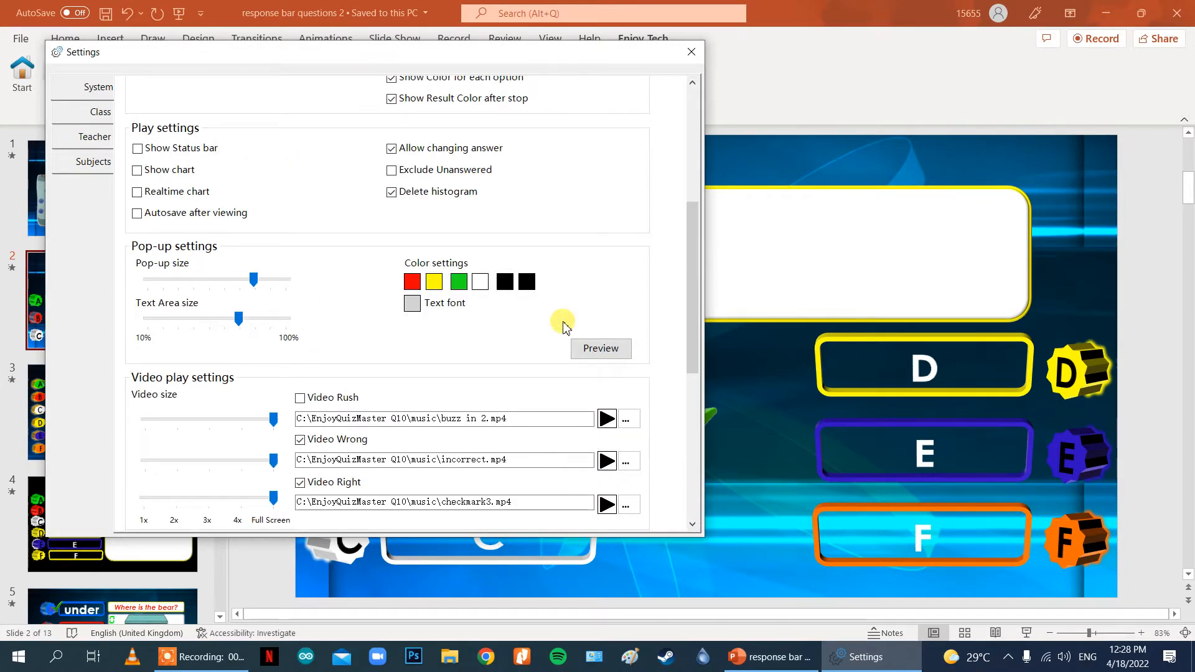
{"action": "scroll", "coordinate": [563, 324], "scroll_direction": "up", "scroll_amount": 3}
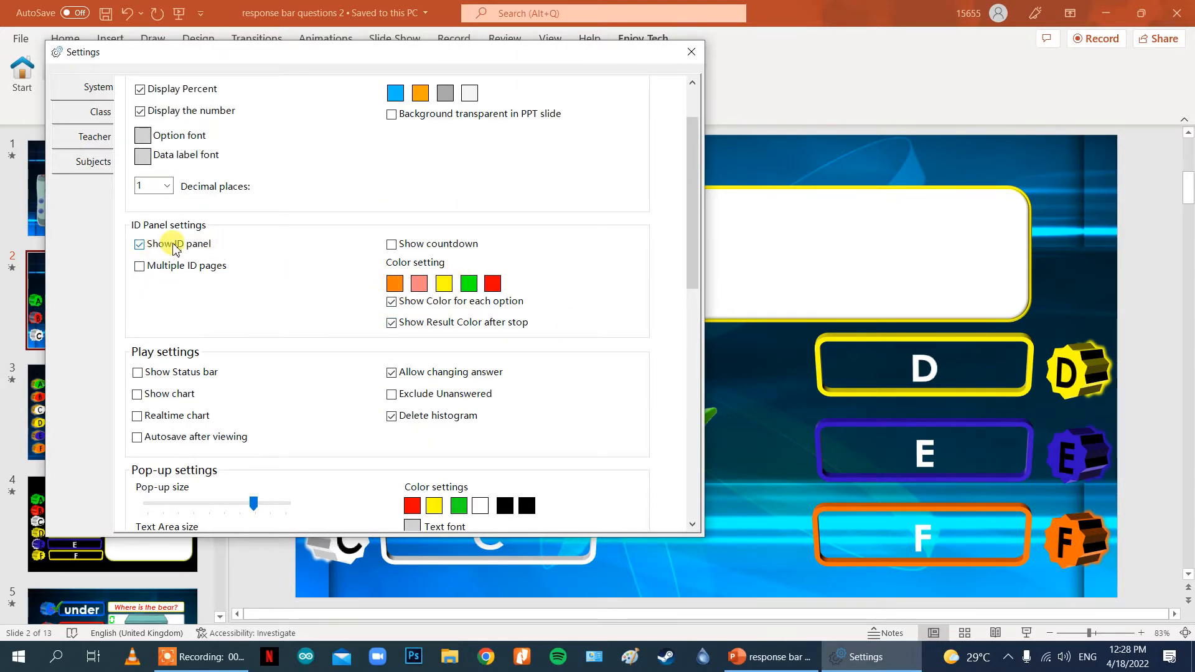
{"action": "left_click", "coordinate": [393, 303]}
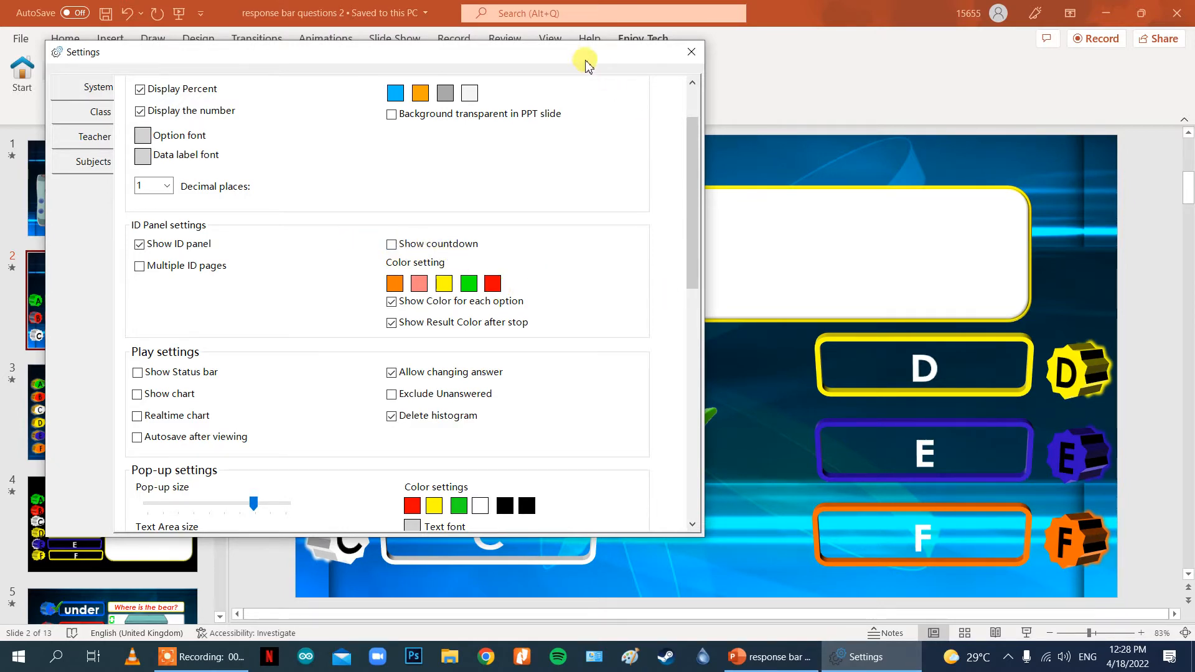
{"action": "left_click_drag", "start_coordinate": [581, 57], "coordinate": [774, 117]}
{"action": "left_click", "coordinate": [700, 355]}
{"action": "scroll", "coordinate": [608, 337], "scroll_direction": "up", "scroll_amount": 2}
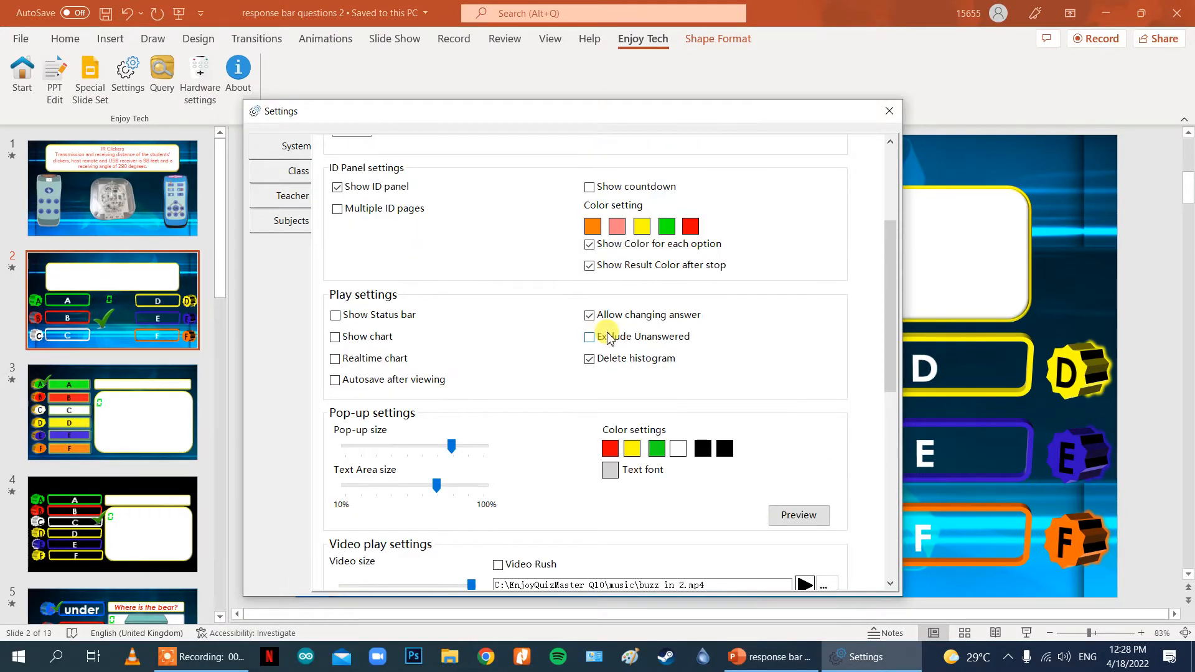
{"action": "scroll", "coordinate": [608, 338], "scroll_direction": "up", "scroll_amount": 3}
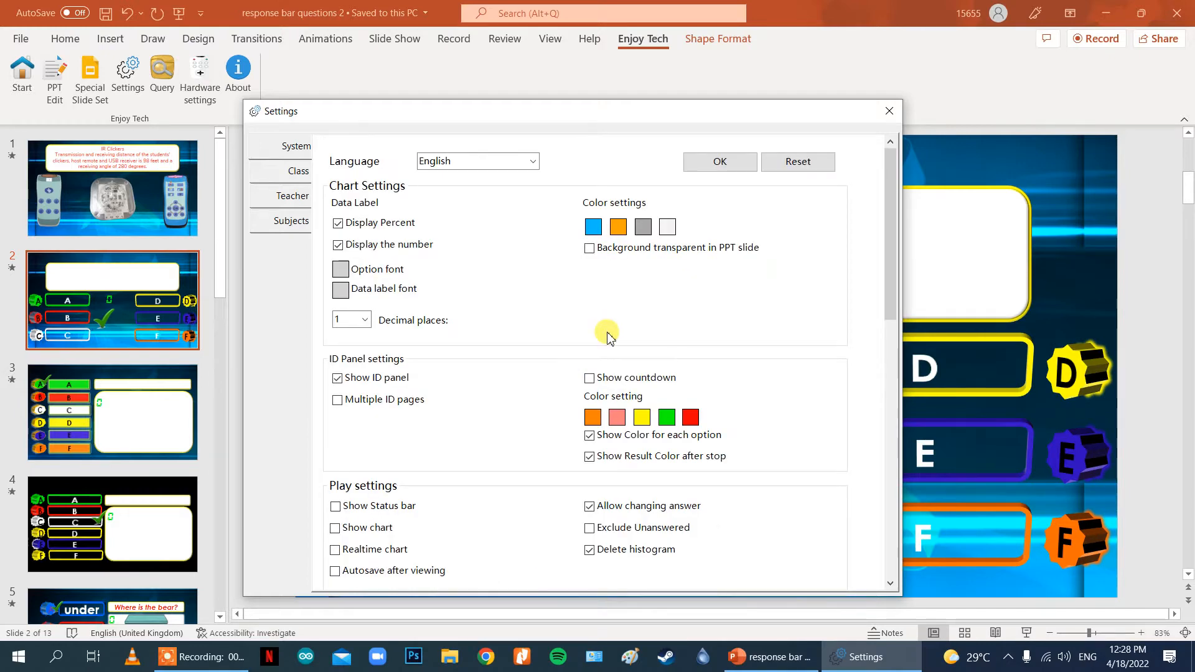
{"action": "left_click", "coordinate": [887, 113]}
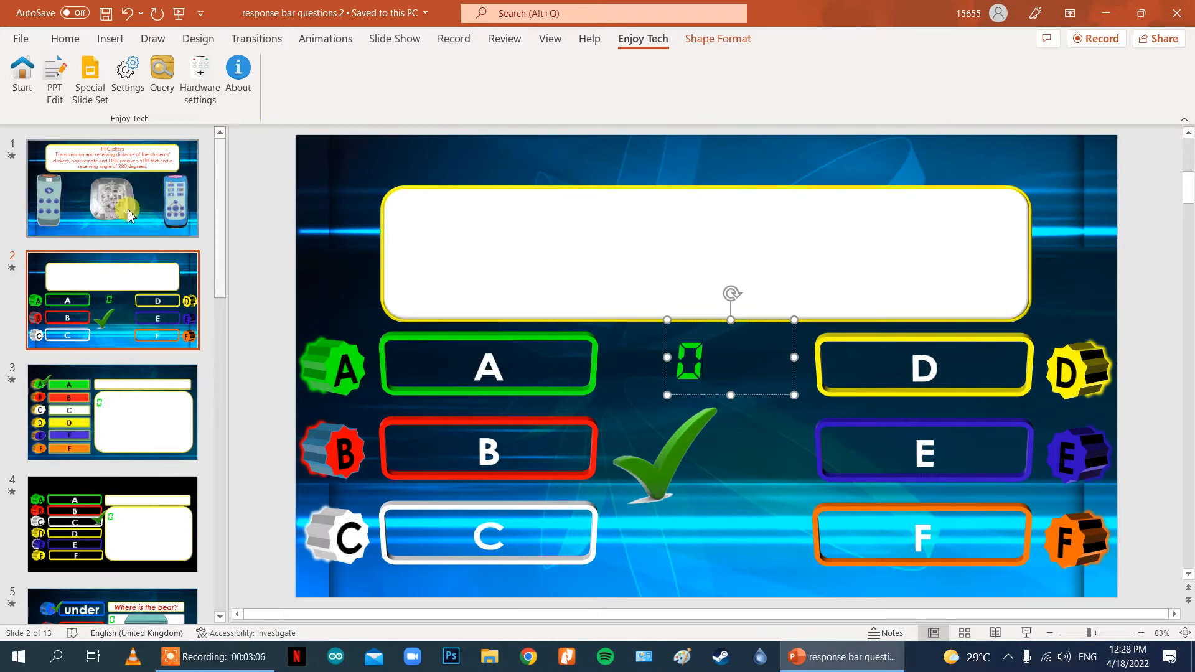
Step: Open the PPT quiz editor for slide 2 and move the green check mark beside answer B
{"action": "left_click", "coordinate": [85, 273]}
{"action": "left_click", "coordinate": [56, 92]}
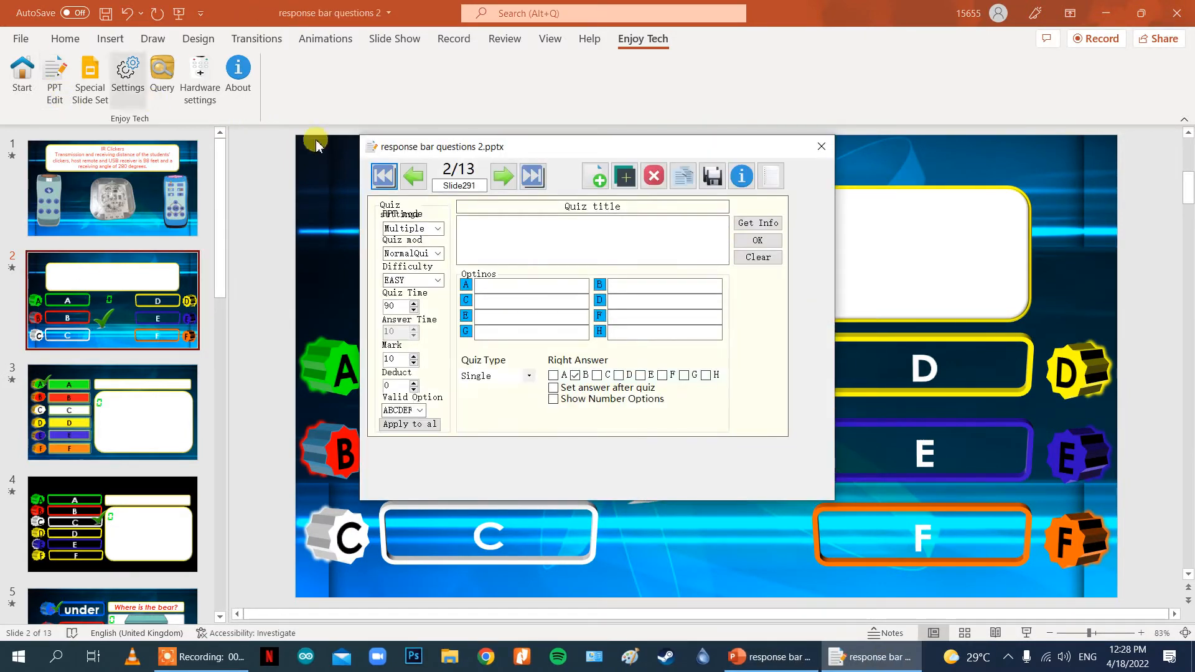
{"action": "left_click_drag", "start_coordinate": [603, 159], "coordinate": [812, 84]}
{"action": "left_click", "coordinate": [638, 458]}
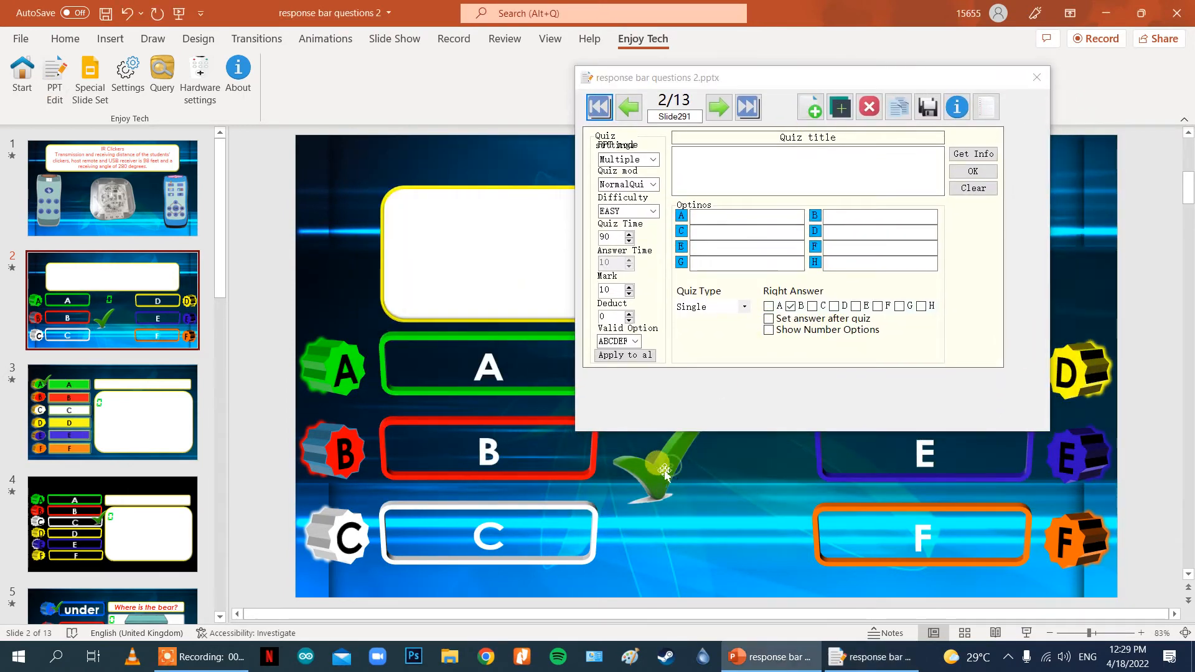
{"action": "left_click_drag", "start_coordinate": [638, 457], "coordinate": [616, 454]}
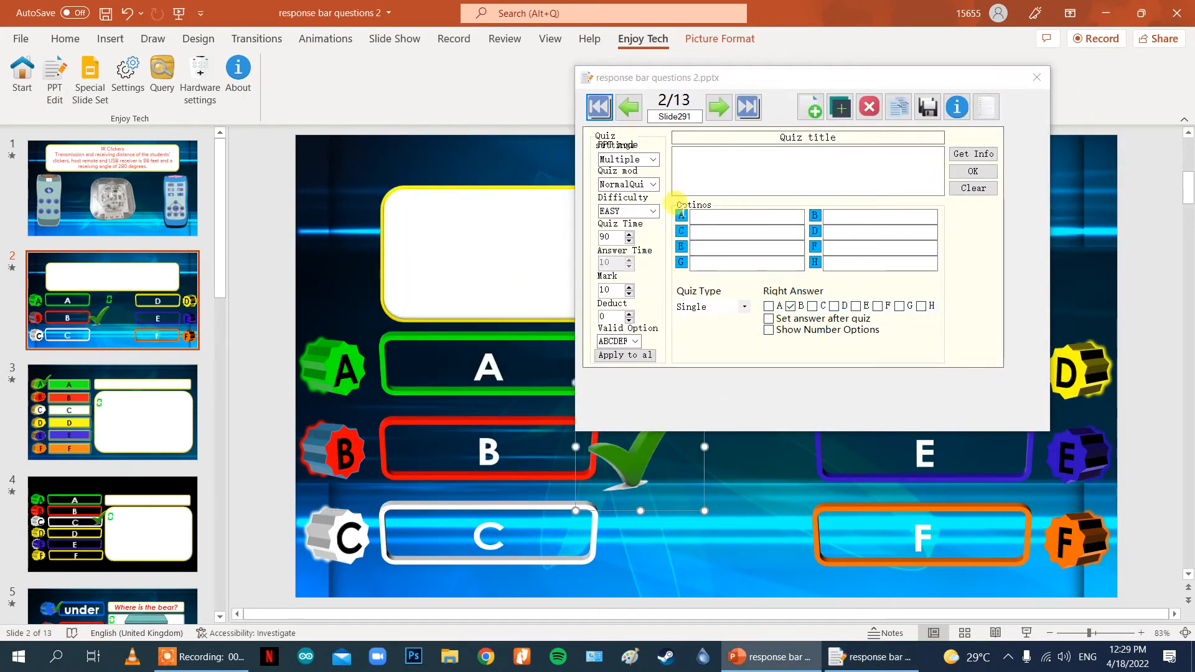
Step: Select Multiple interaction as the PPT mode for slide 2's quiz
{"action": "left_click", "coordinate": [651, 161]}
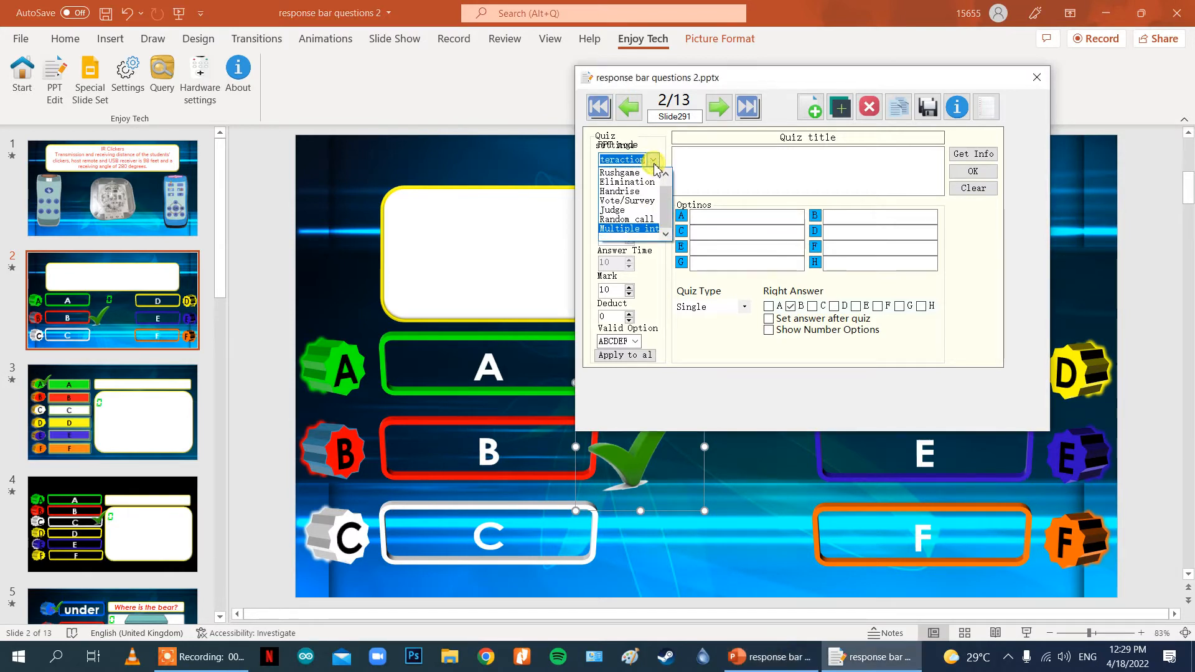
{"action": "left_click", "coordinate": [645, 229]}
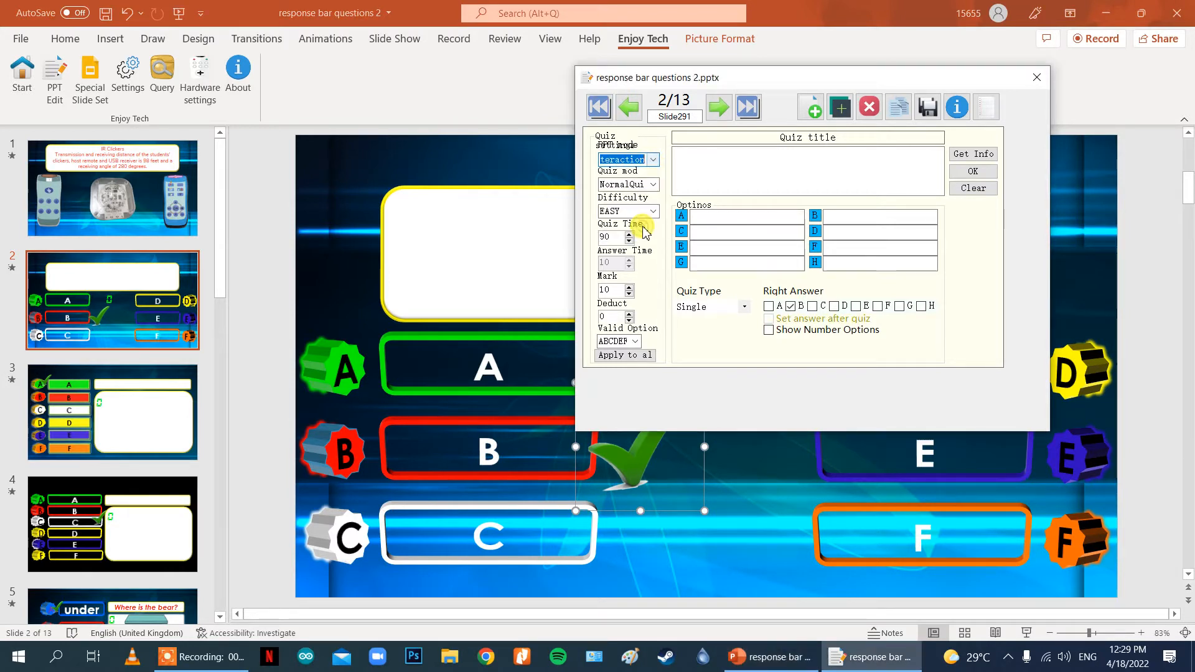
Step: Review slide 2's quiz mode options and examine the quiz settings of slides 1 to 6
{"action": "left_click", "coordinate": [652, 186]}
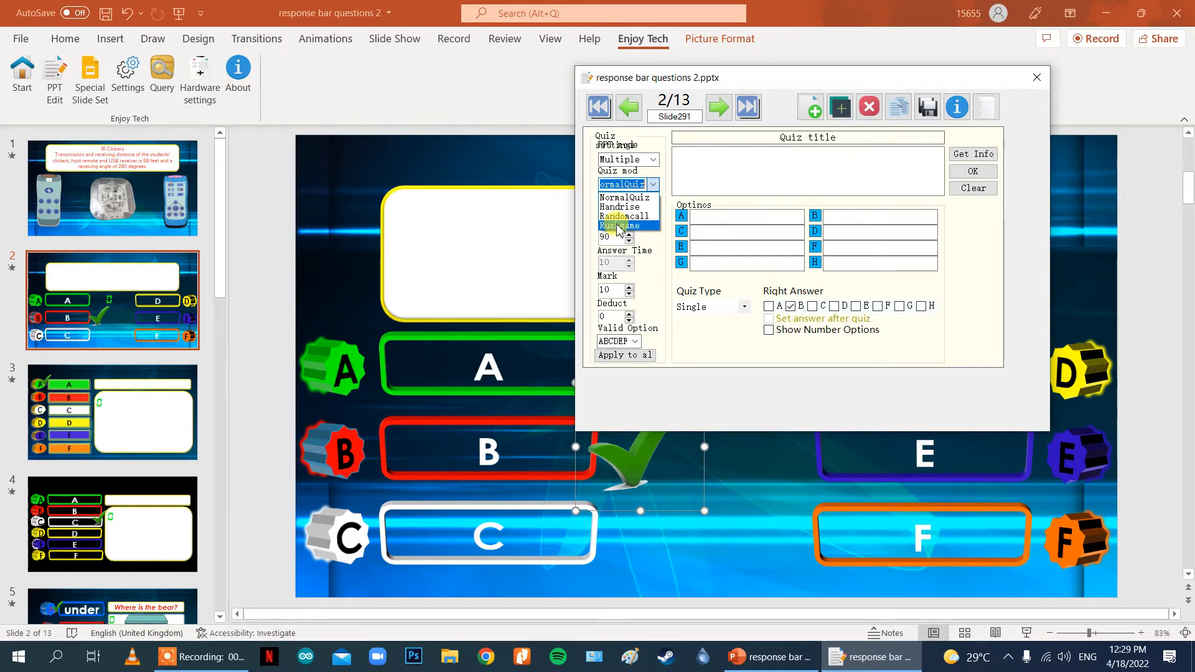
{"action": "left_click", "coordinate": [148, 204]}
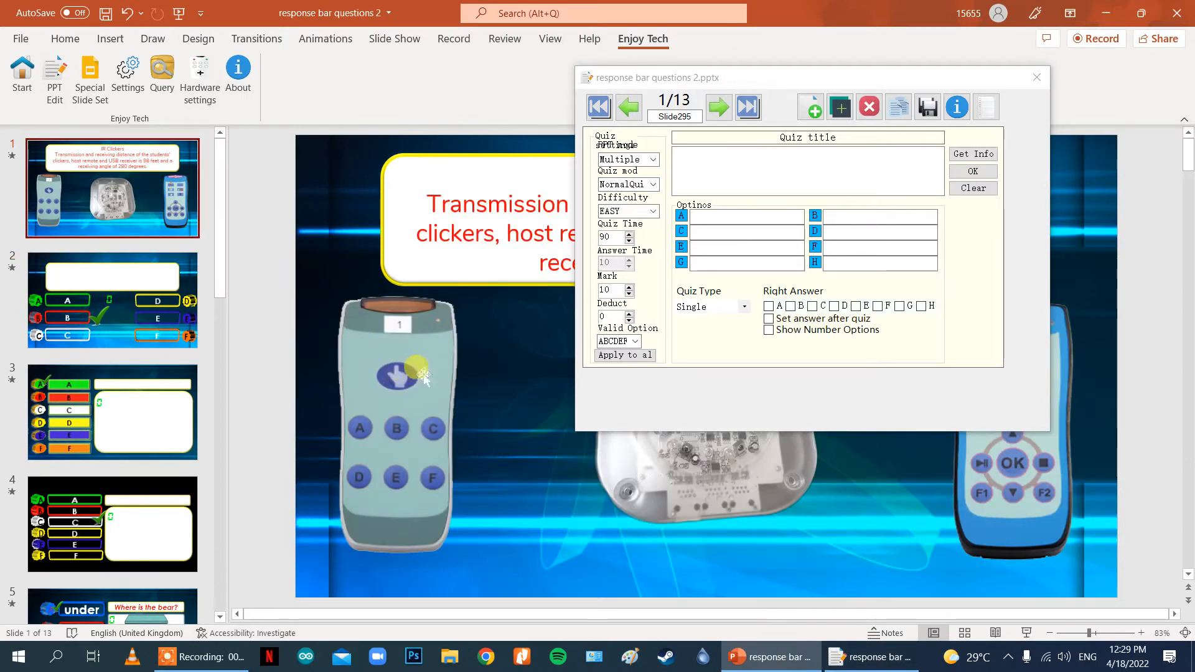
{"action": "left_click", "coordinate": [132, 287]}
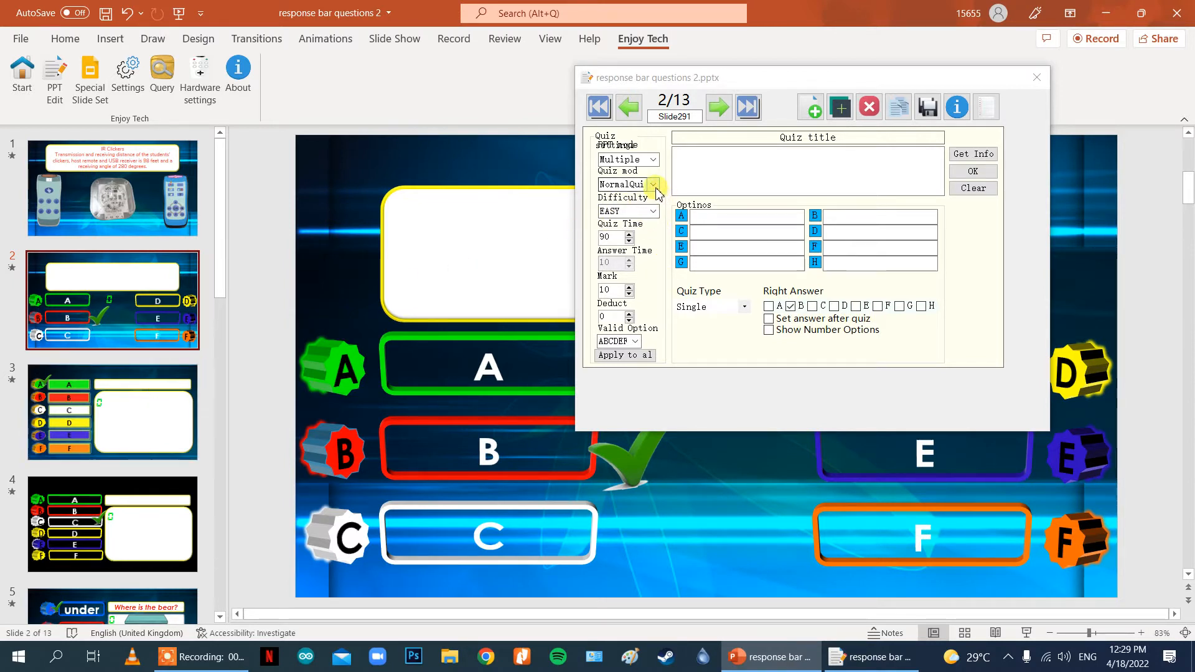
{"action": "left_click", "coordinate": [175, 413]}
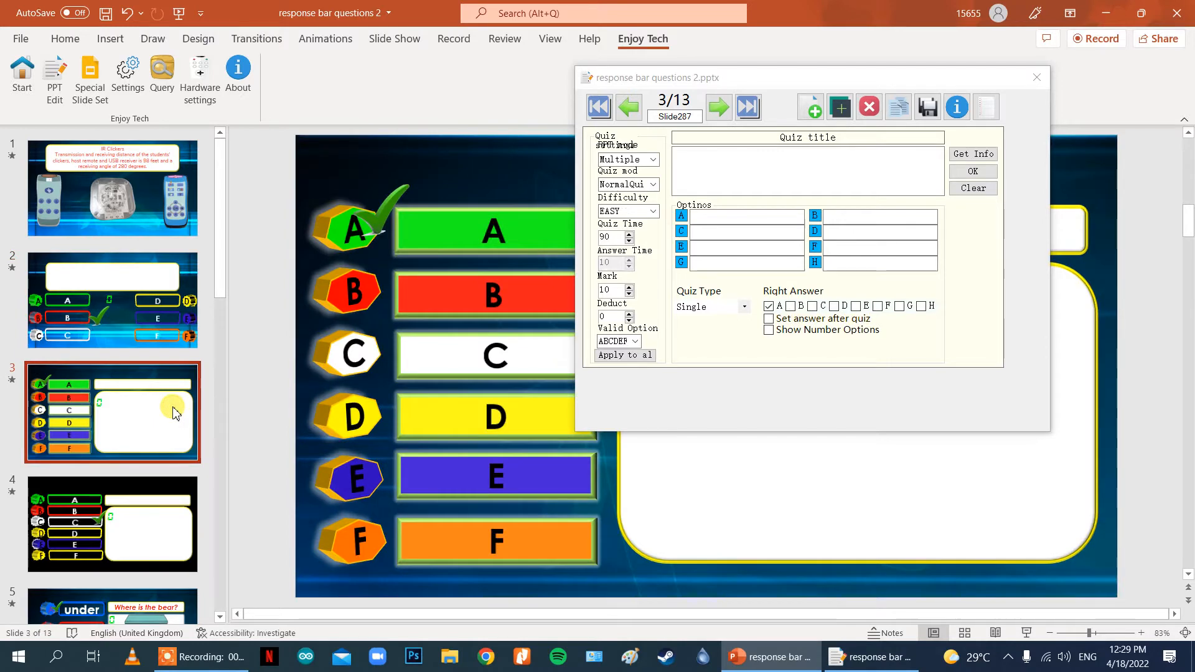
{"action": "left_click", "coordinate": [160, 507]}
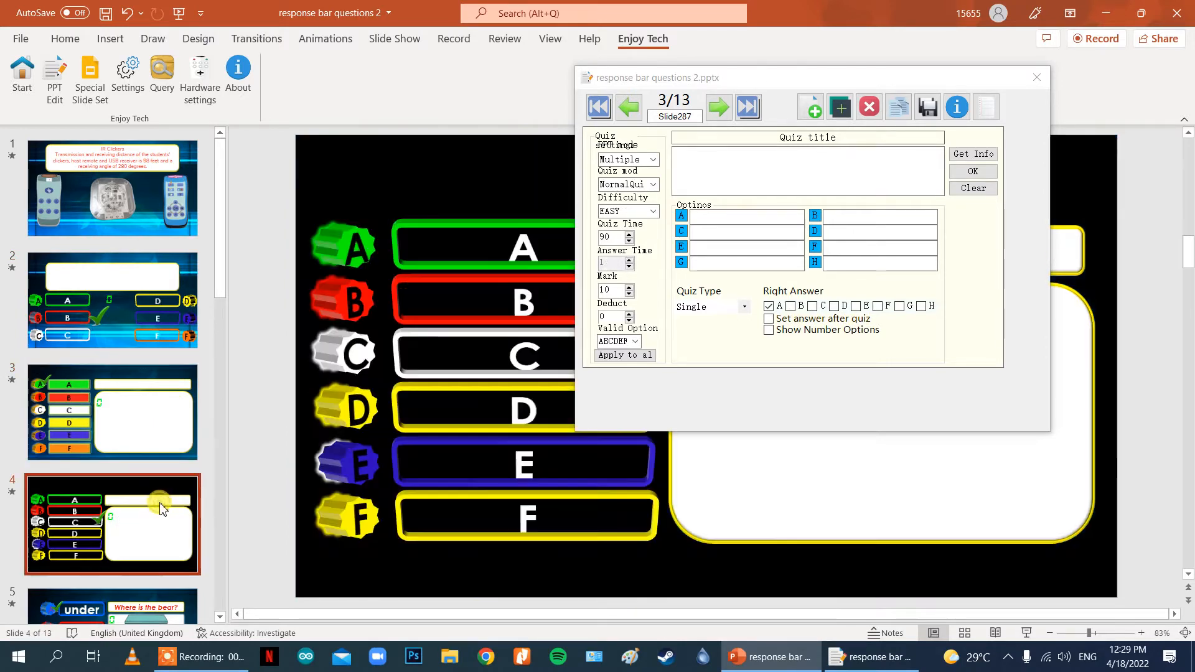
{"action": "scroll", "coordinate": [161, 507], "scroll_direction": "down", "scroll_amount": 2}
{"action": "left_click", "coordinate": [141, 526]}
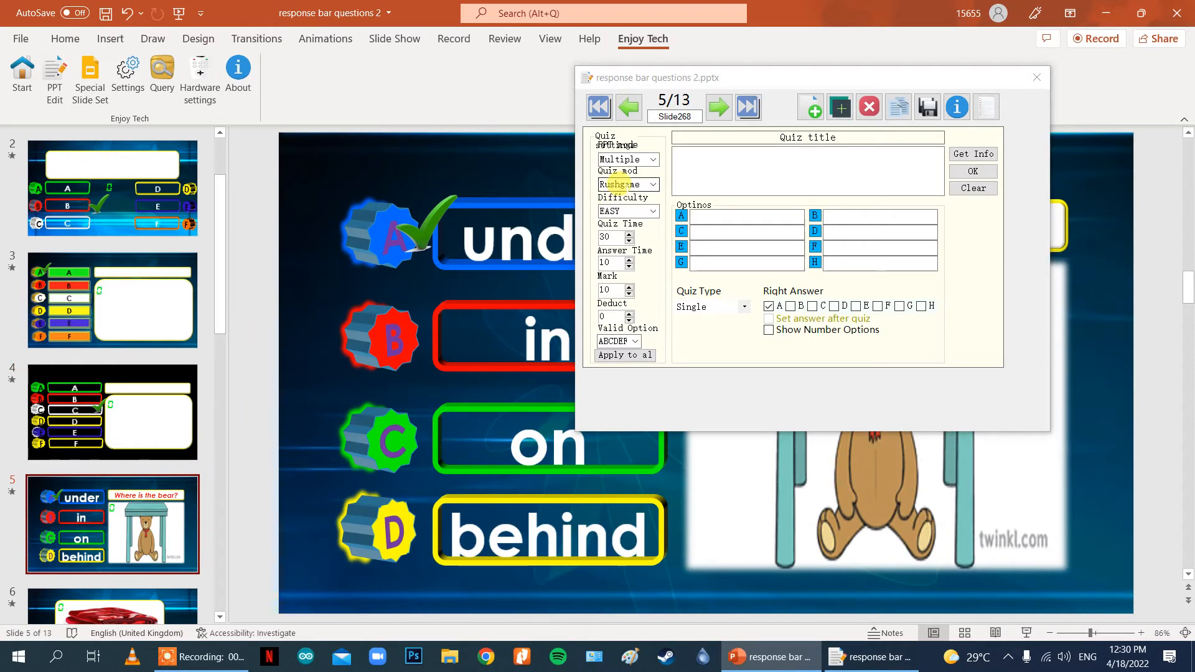
{"action": "scroll", "coordinate": [154, 532], "scroll_direction": "down", "scroll_amount": 2}
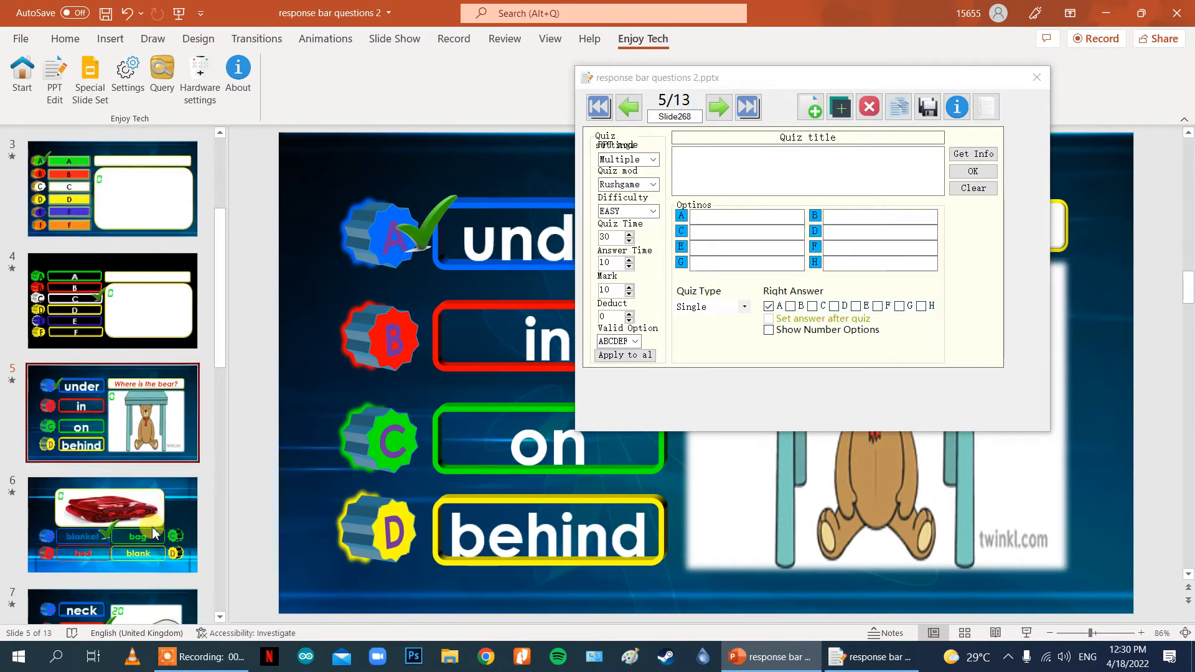
{"action": "left_click", "coordinate": [153, 529]}
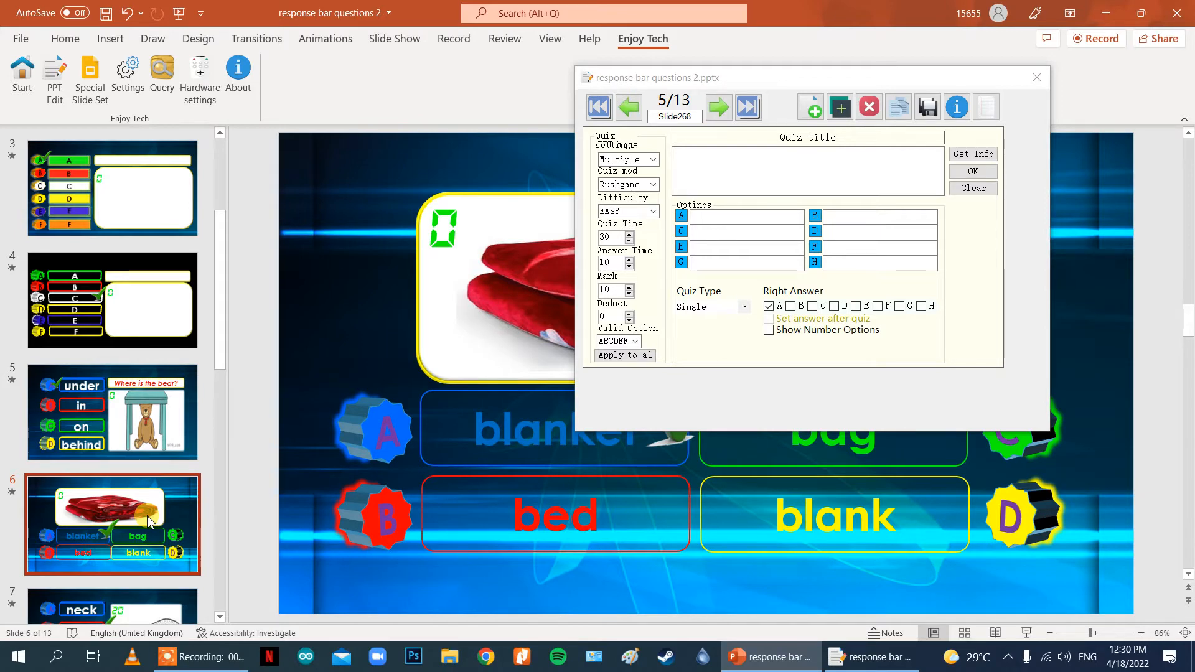
Step: Set B as the right answer for slide 7's net quiz and save the quiz settings
{"action": "scroll", "coordinate": [150, 521], "scroll_direction": "down", "scroll_amount": 2}
{"action": "left_click", "coordinate": [150, 522]}
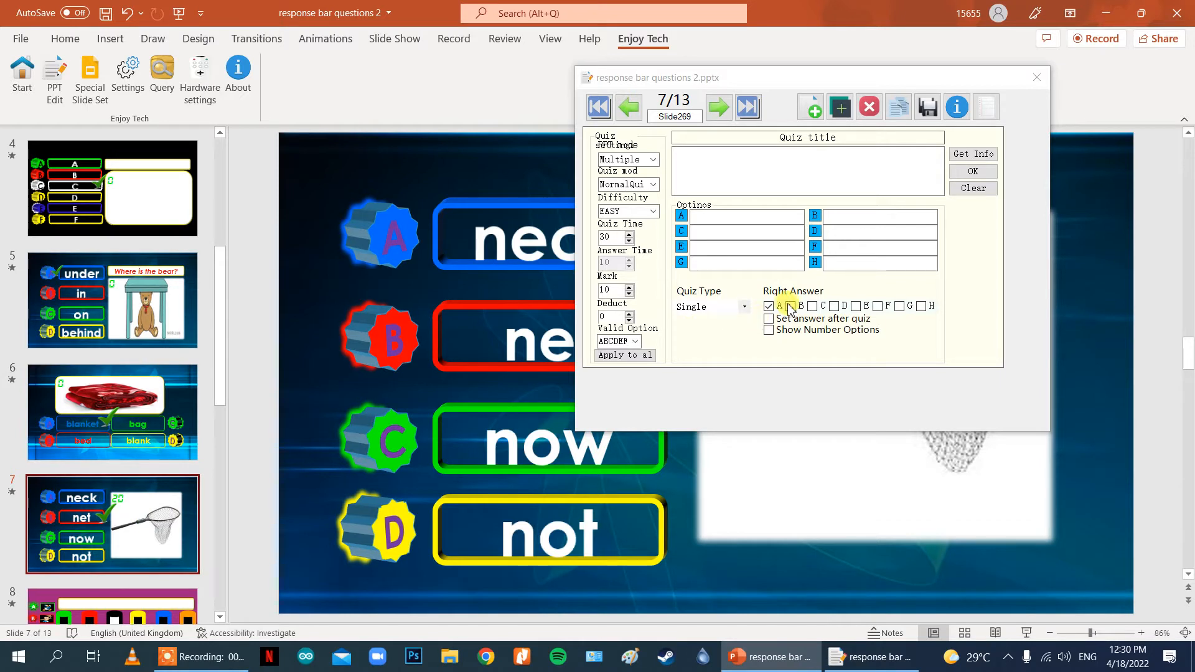
{"action": "left_click_drag", "start_coordinate": [833, 77], "coordinate": [948, 62]}
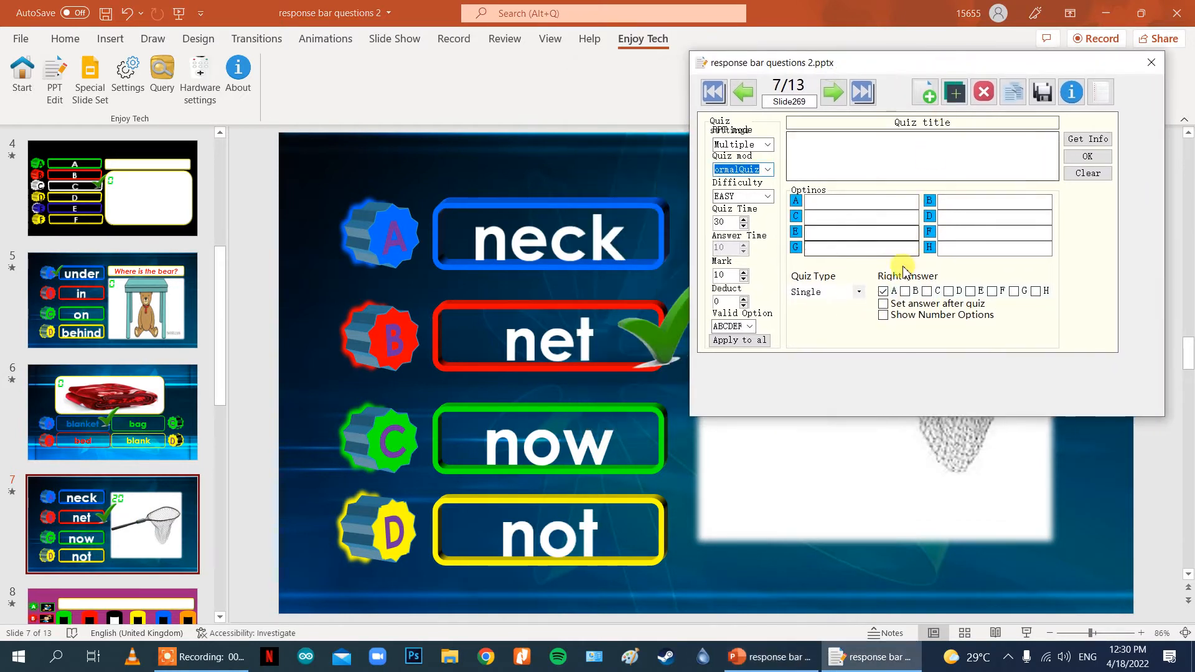
{"action": "left_click", "coordinate": [905, 291]}
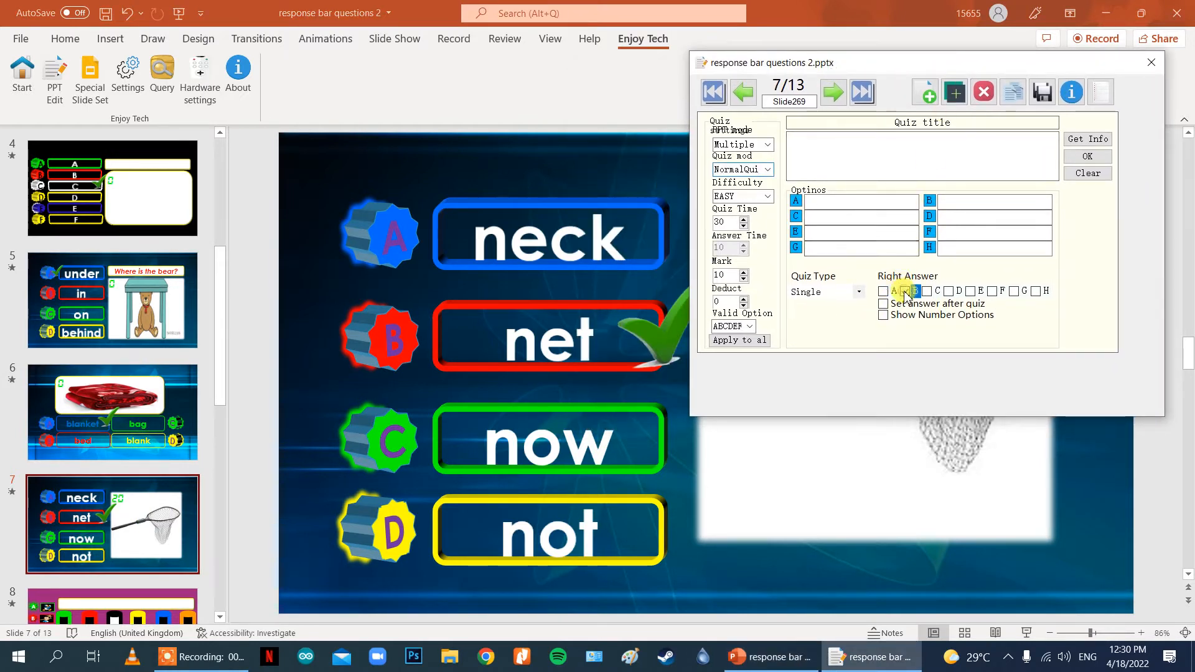
{"action": "left_click", "coordinate": [1043, 93]}
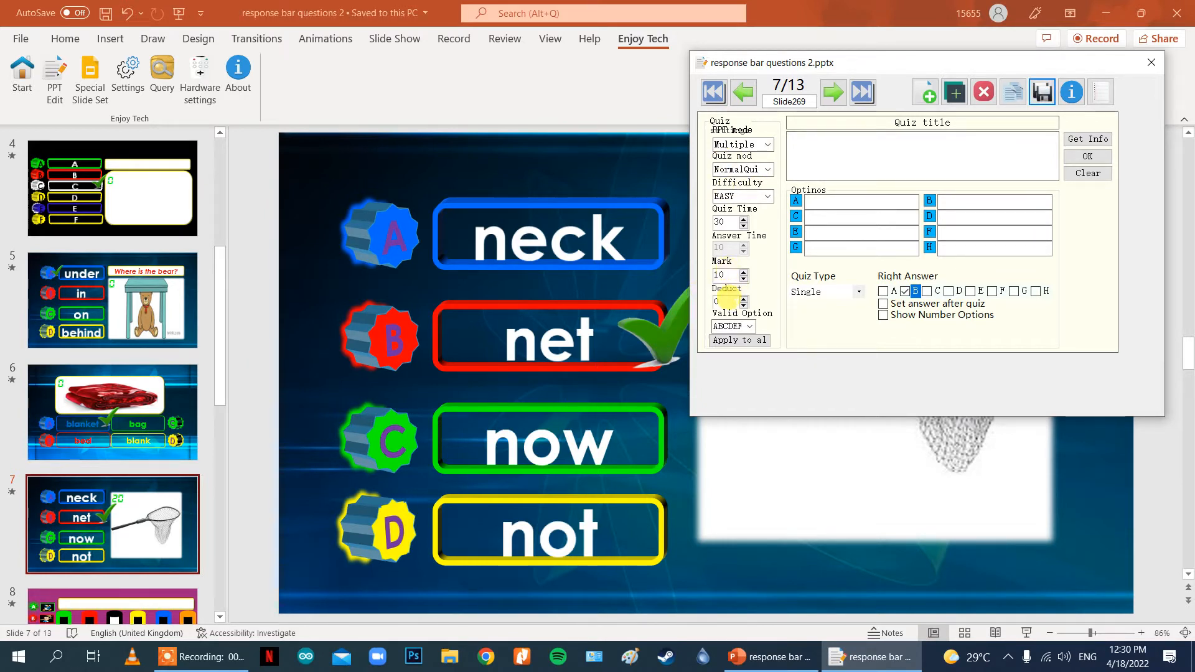
Step: Check slide 7's quiz time, review the quiz settings of slides 8 to 11, and close the PPT quiz editor
{"action": "left_click", "coordinate": [744, 219]}
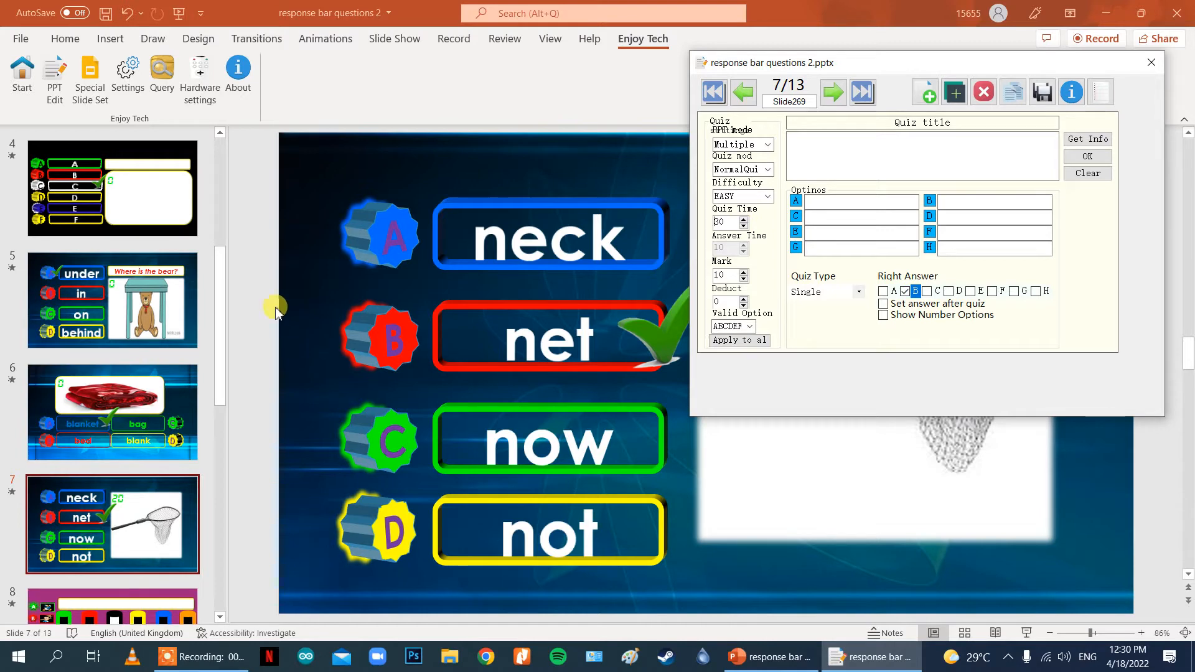
{"action": "scroll", "coordinate": [151, 398], "scroll_direction": "down", "scroll_amount": 3}
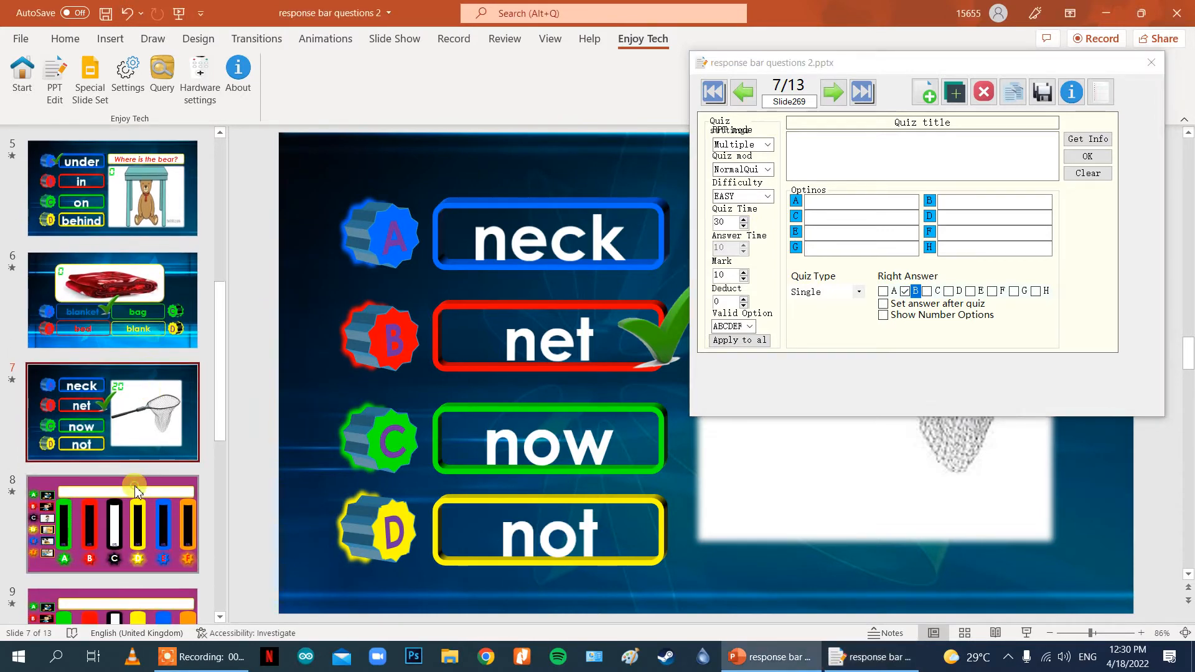
{"action": "left_click", "coordinate": [137, 492]}
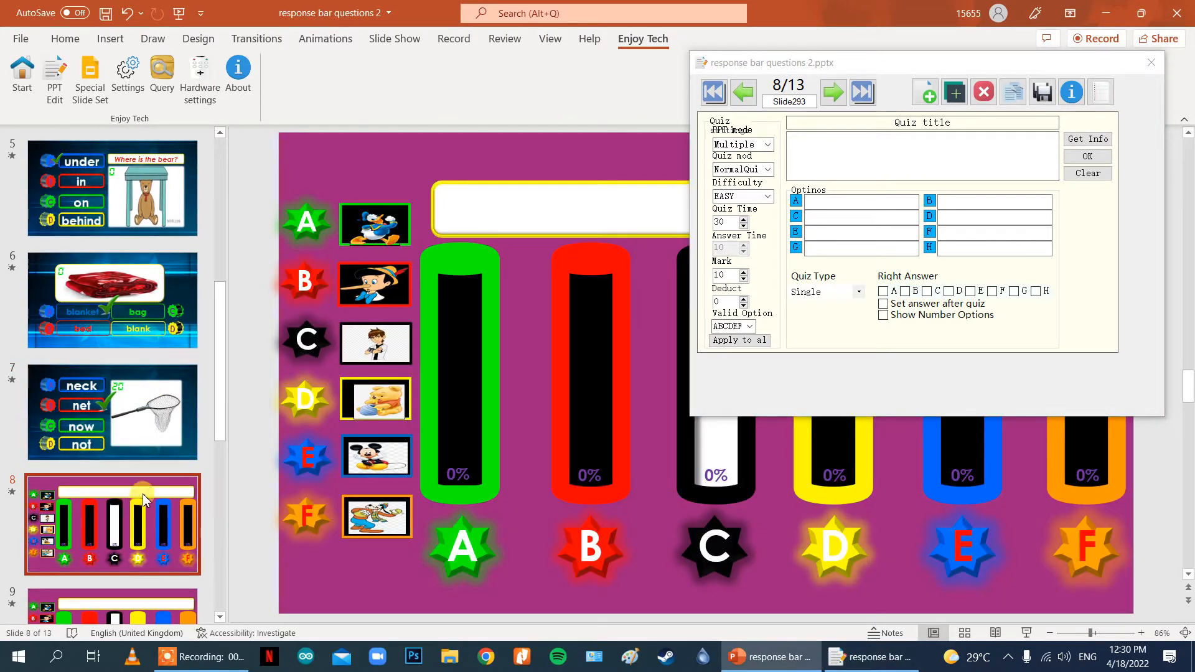
{"action": "left_click_drag", "start_coordinate": [978, 70], "coordinate": [939, 47]}
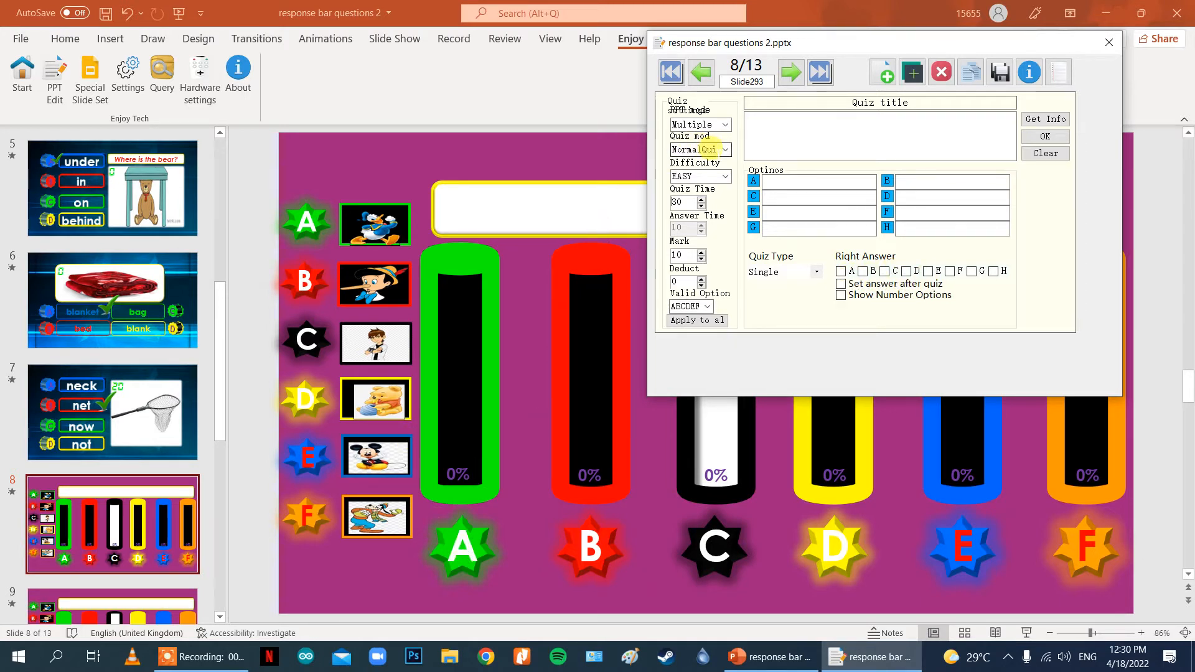
{"action": "scroll", "coordinate": [103, 560], "scroll_direction": "down", "scroll_amount": 2}
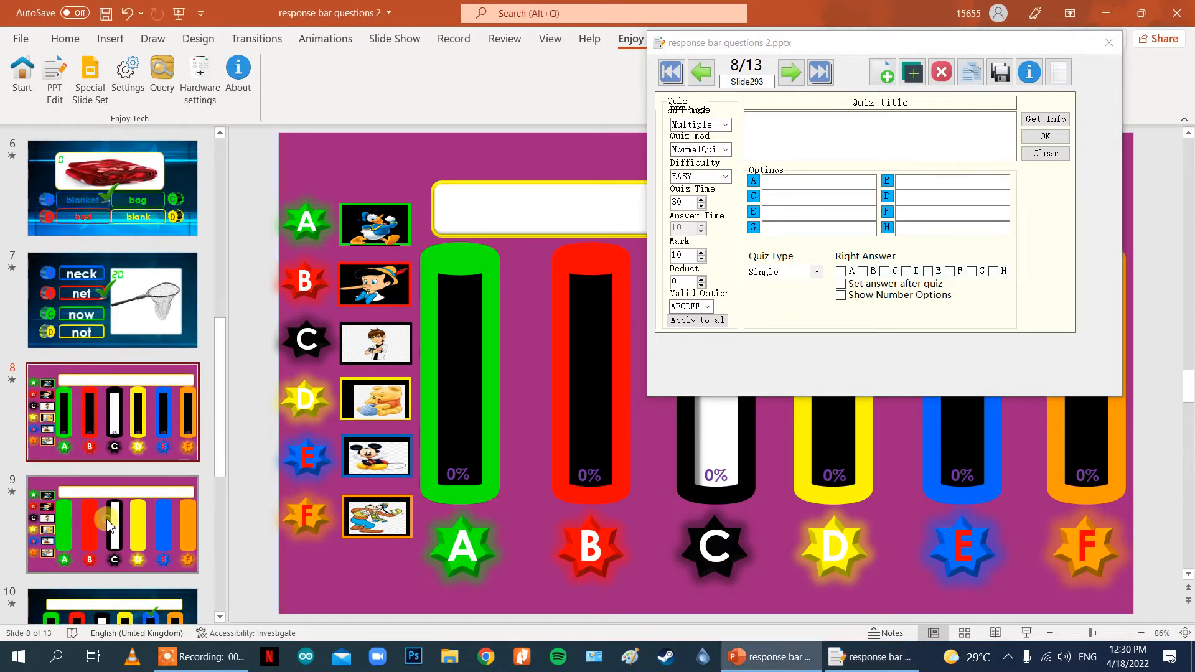
{"action": "left_click", "coordinate": [107, 525]}
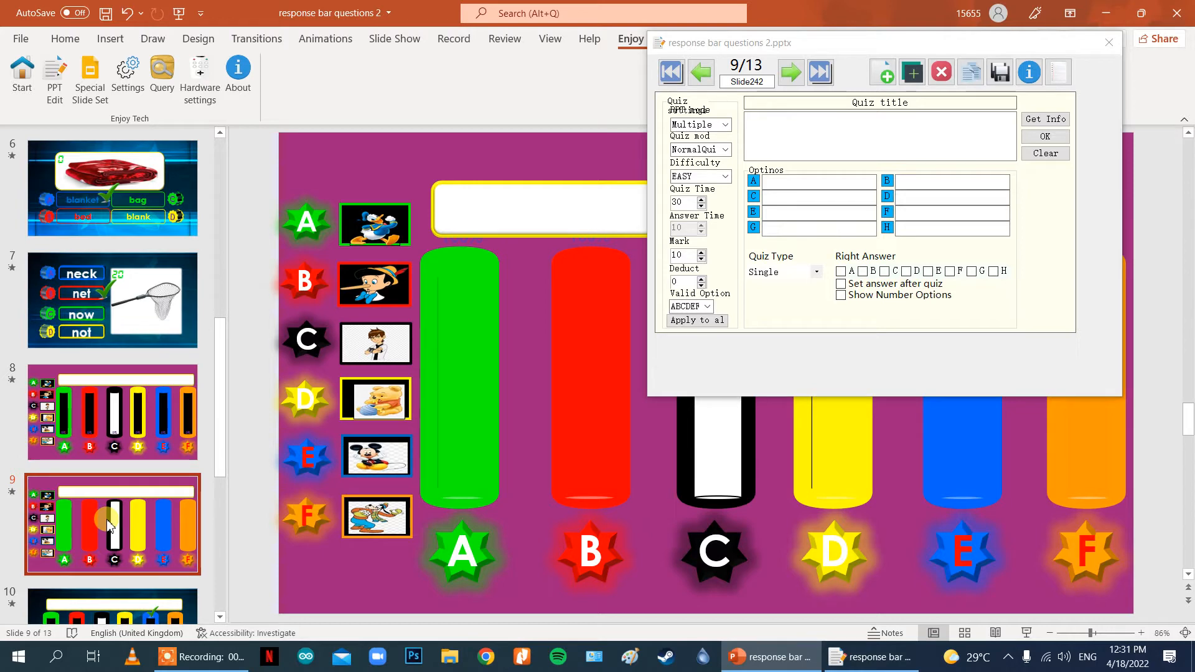
{"action": "key", "text": "Down"}
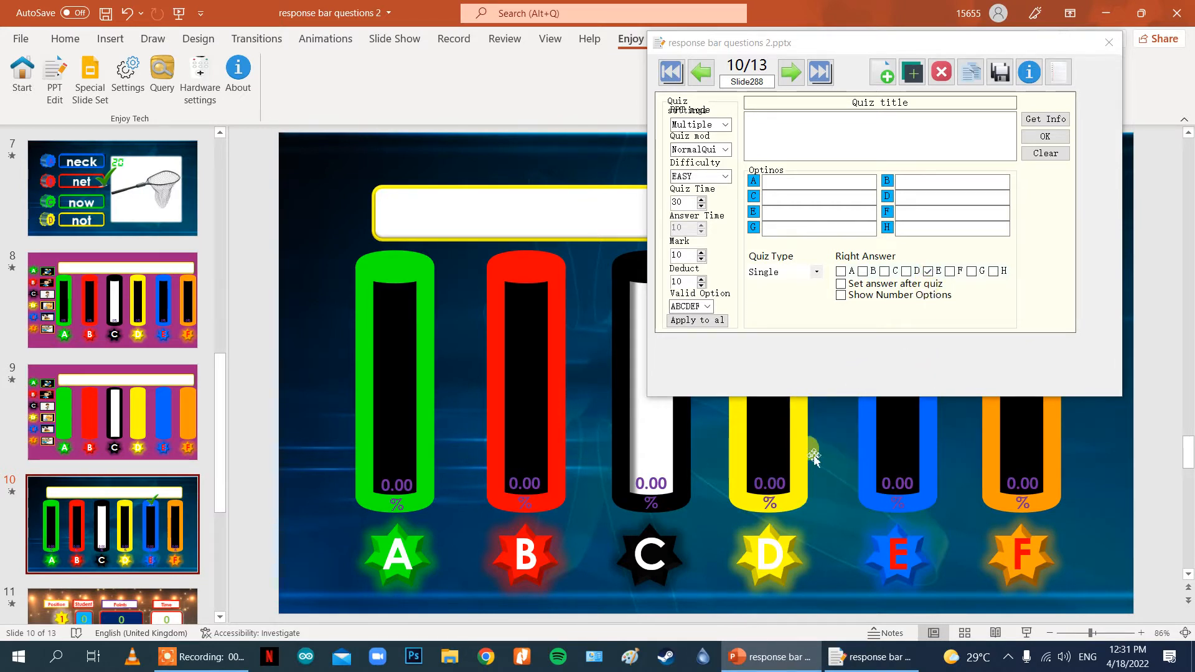
{"action": "scroll", "coordinate": [145, 480], "scroll_direction": "down", "scroll_amount": 3}
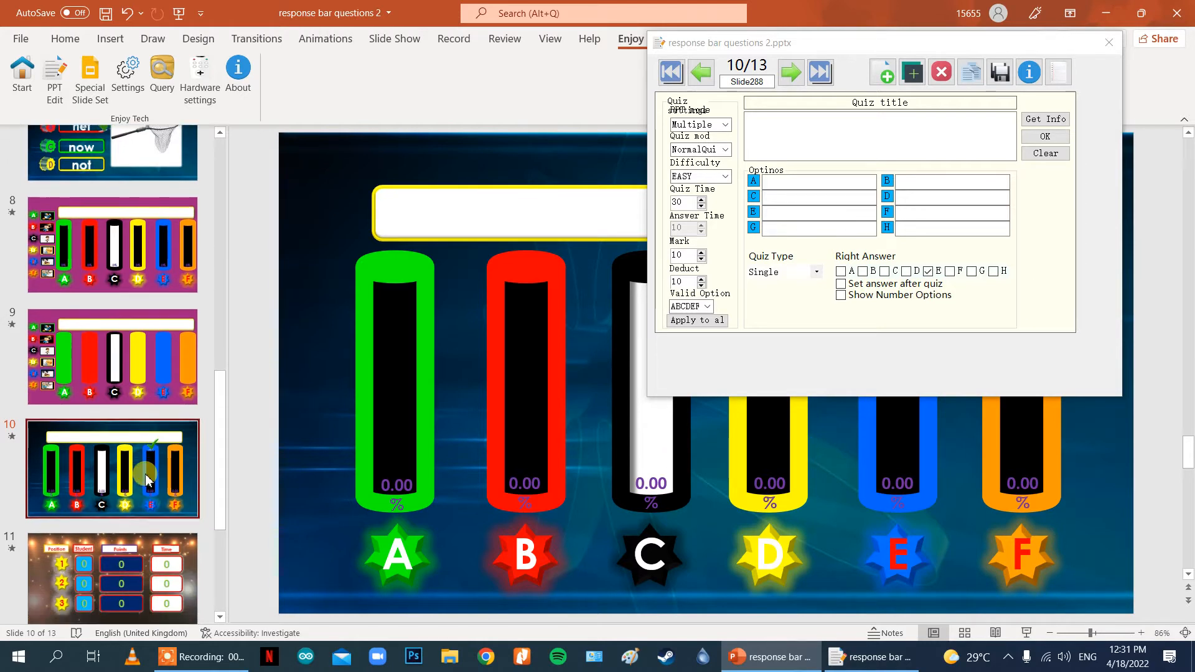
{"action": "left_click", "coordinate": [145, 479]}
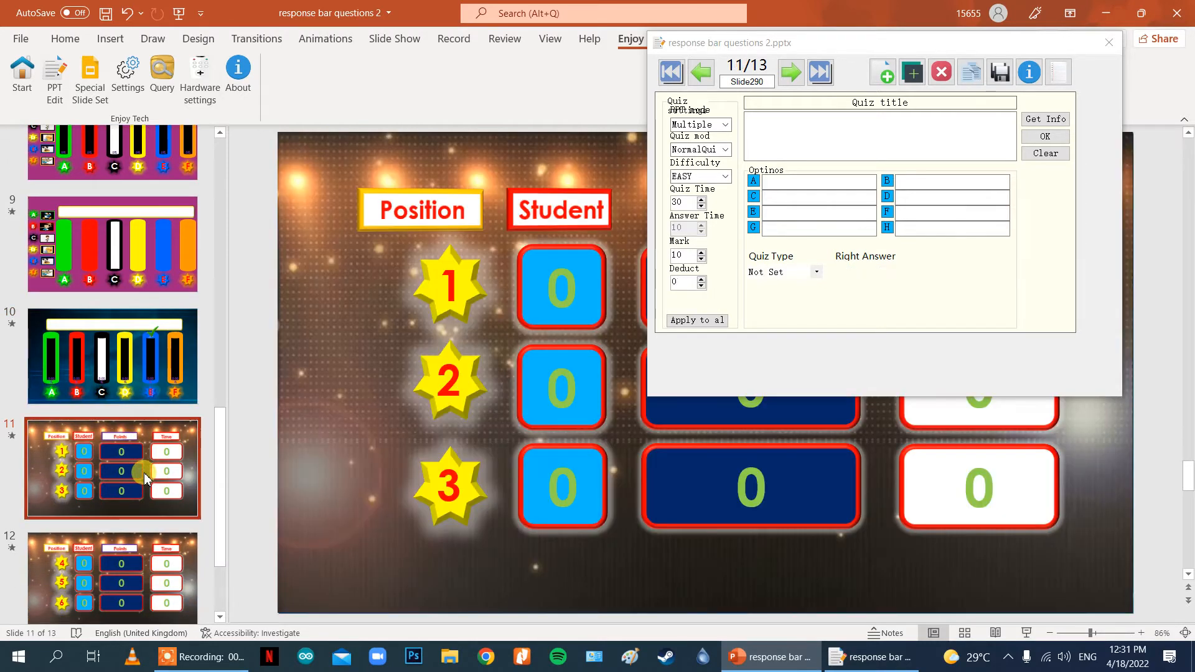
{"action": "left_click_drag", "start_coordinate": [806, 41], "coordinate": [687, 178]}
{"action": "left_click", "coordinate": [991, 179]}
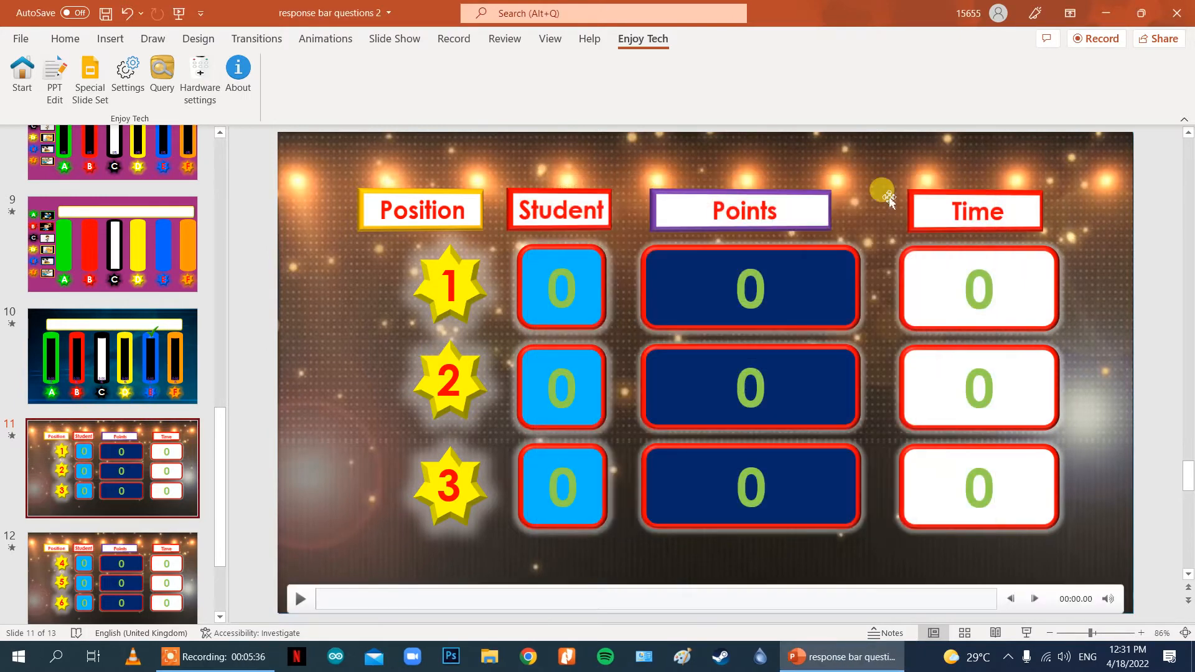
Step: Inspect the special slide settings of the first-position Student, Points and Time boxes on slide 11, and close the settings
{"action": "left_click", "coordinate": [537, 283]}
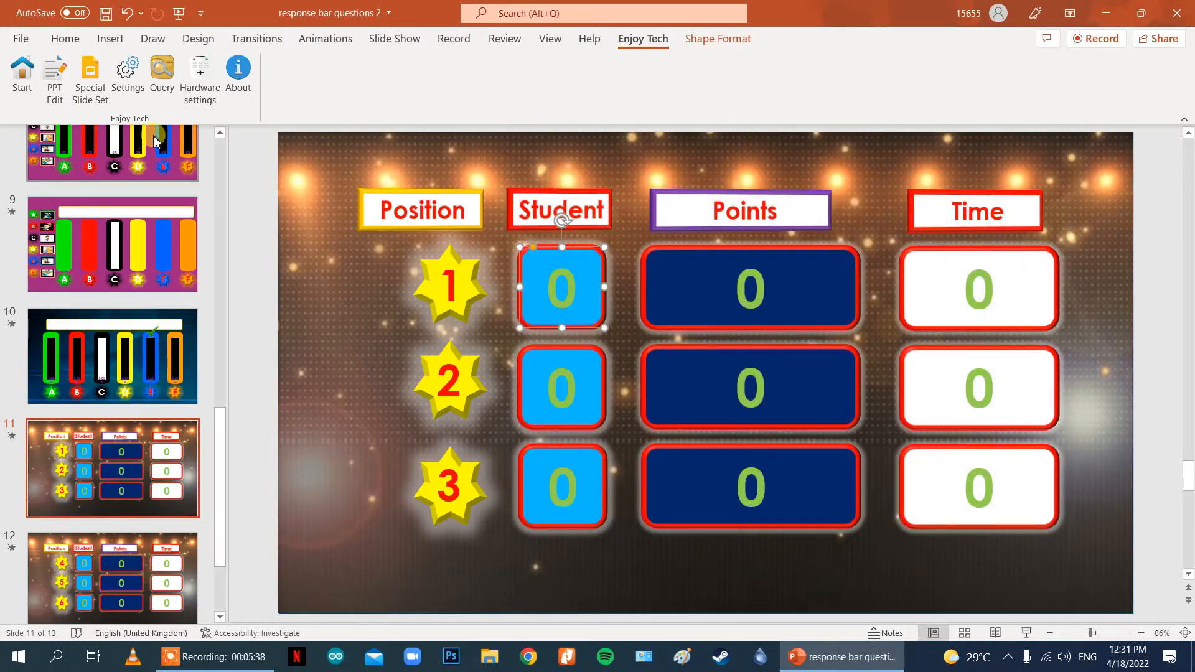
{"action": "left_click", "coordinate": [94, 77]}
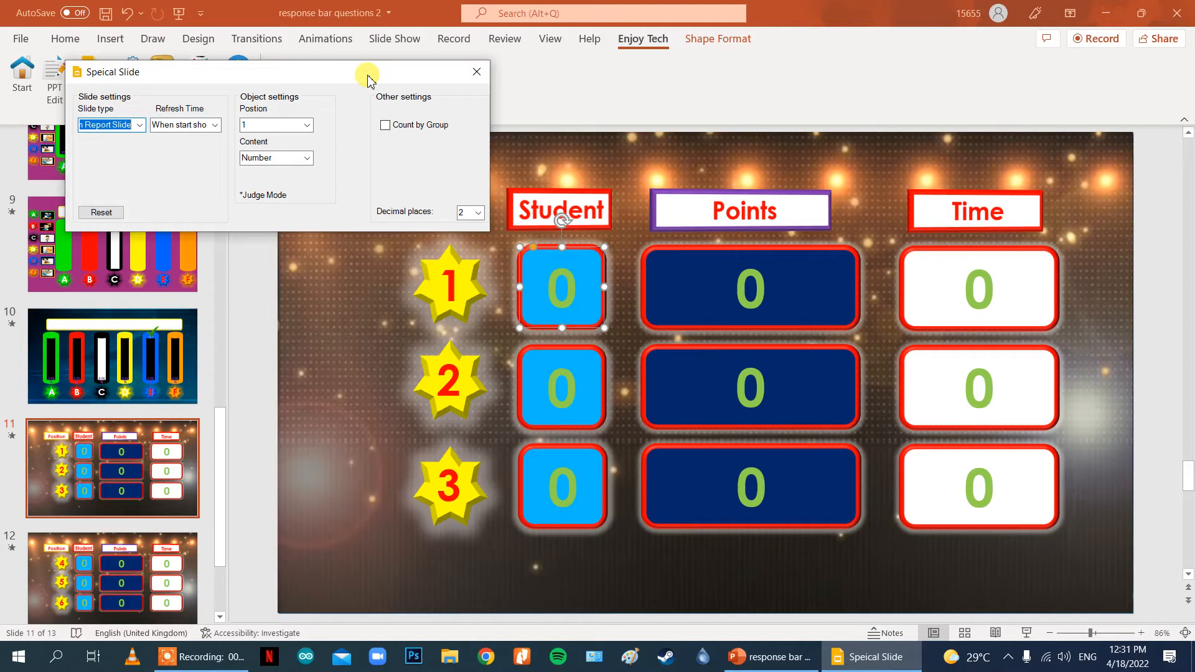
{"action": "left_click", "coordinate": [574, 286]}
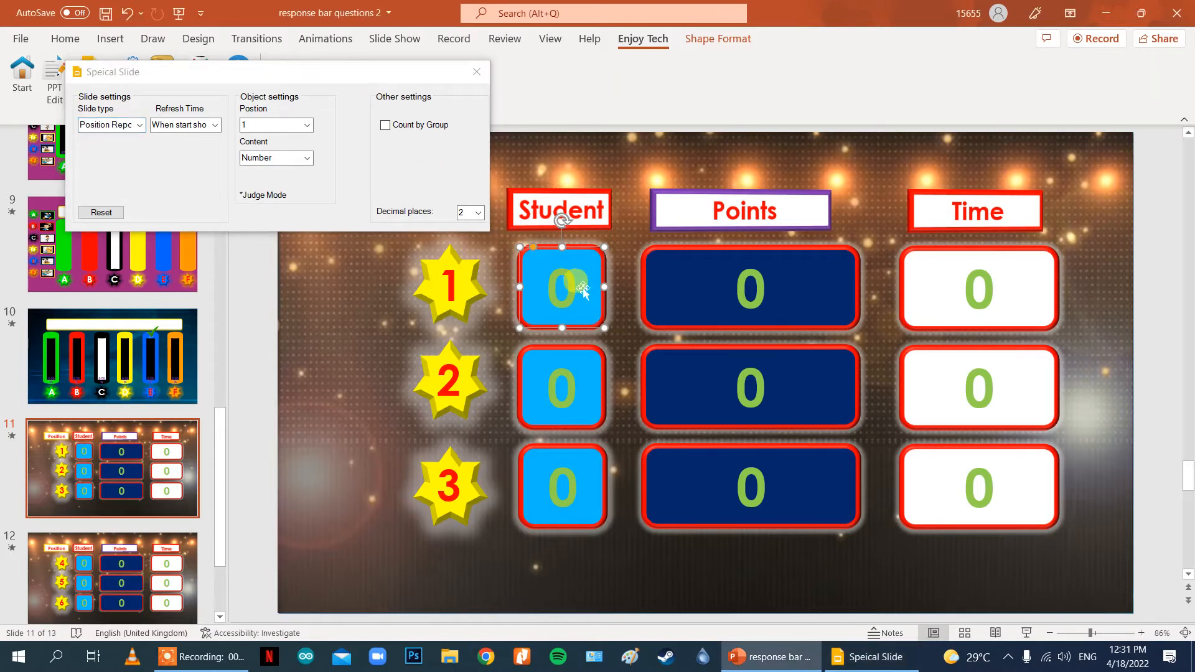
{"action": "left_click", "coordinate": [733, 285]}
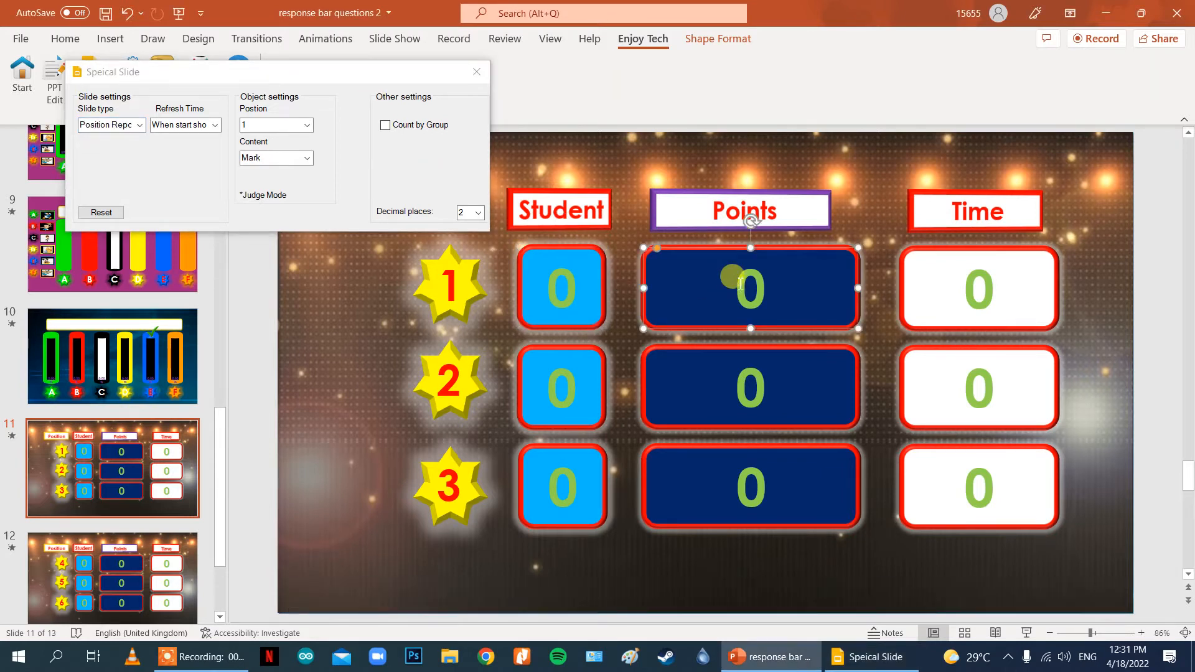
{"action": "left_click", "coordinate": [918, 264]}
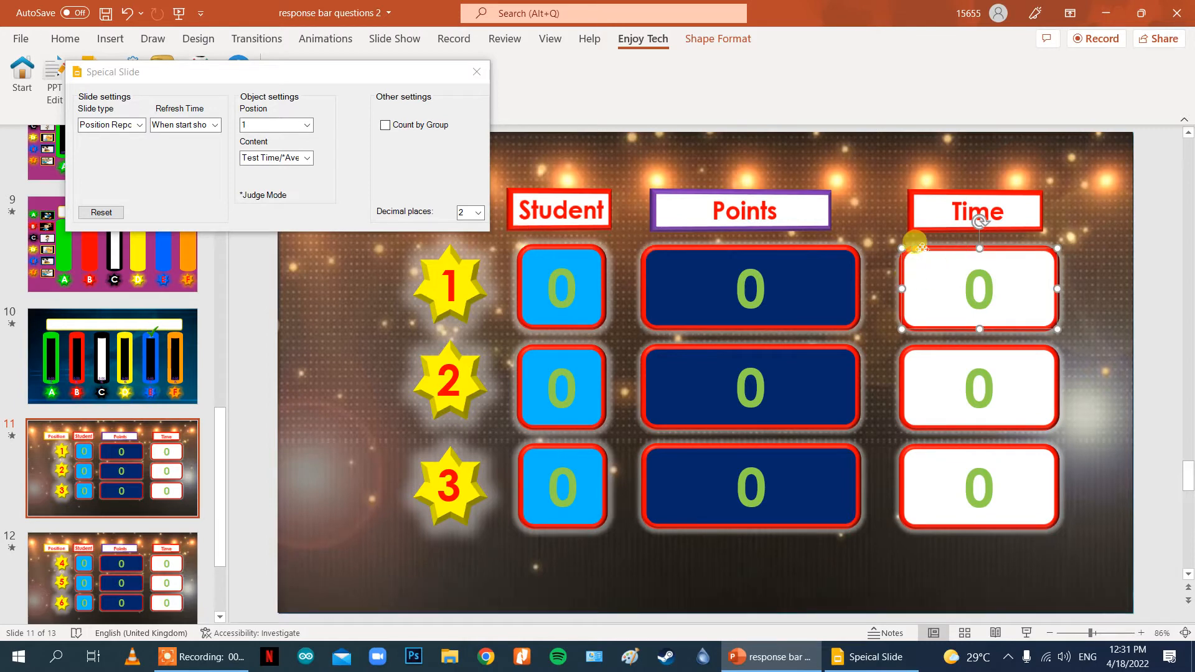
{"action": "left_click", "coordinate": [476, 72]}
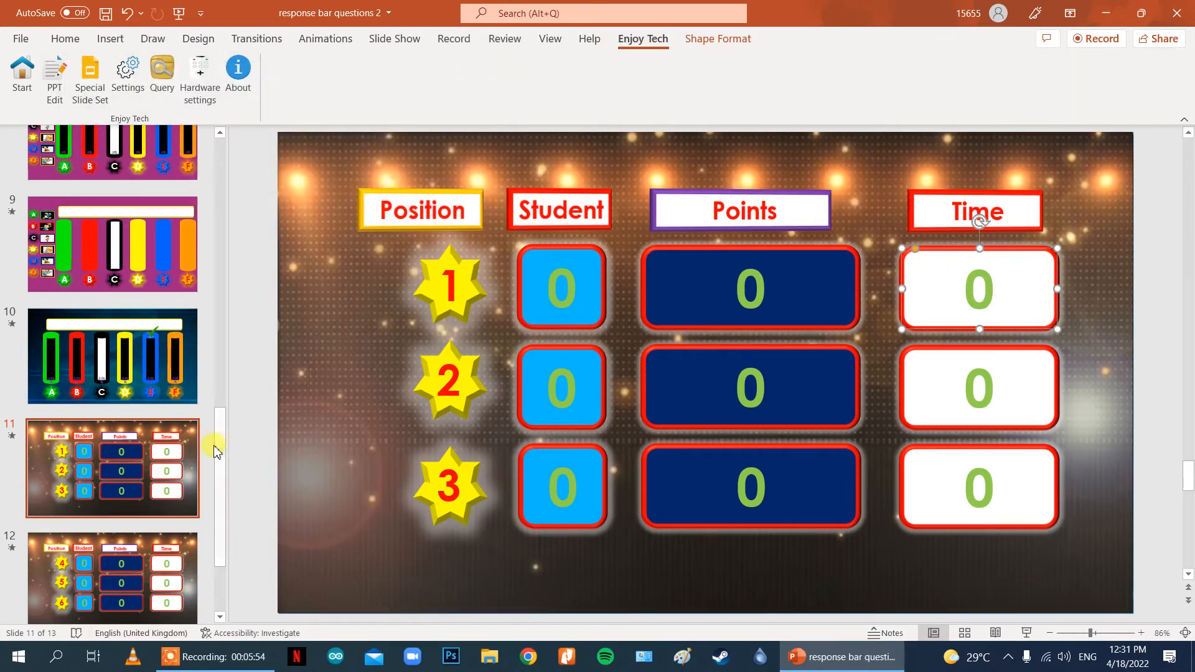
Step: View the group ranking on slide 13, check the student group numbers of the English class in the class settings, and close the settings
{"action": "scroll", "coordinate": [215, 452], "scroll_direction": "down", "scroll_amount": 3}
{"action": "left_click", "coordinate": [123, 538]}
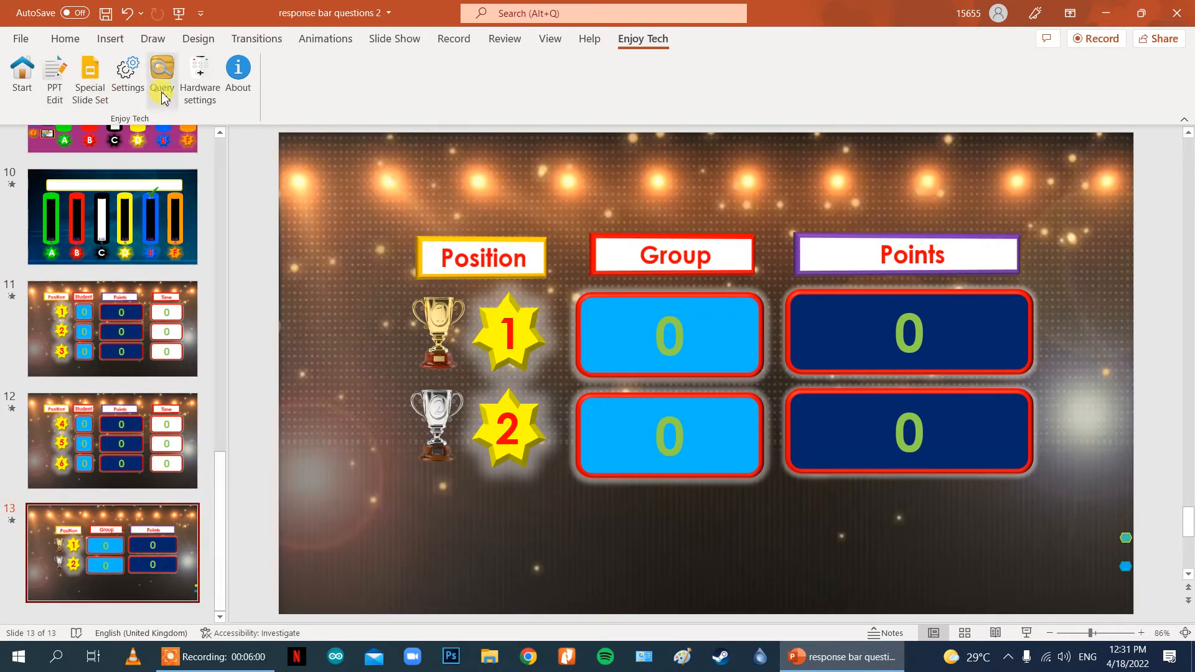
{"action": "mouse_move", "coordinate": [319, 311]}
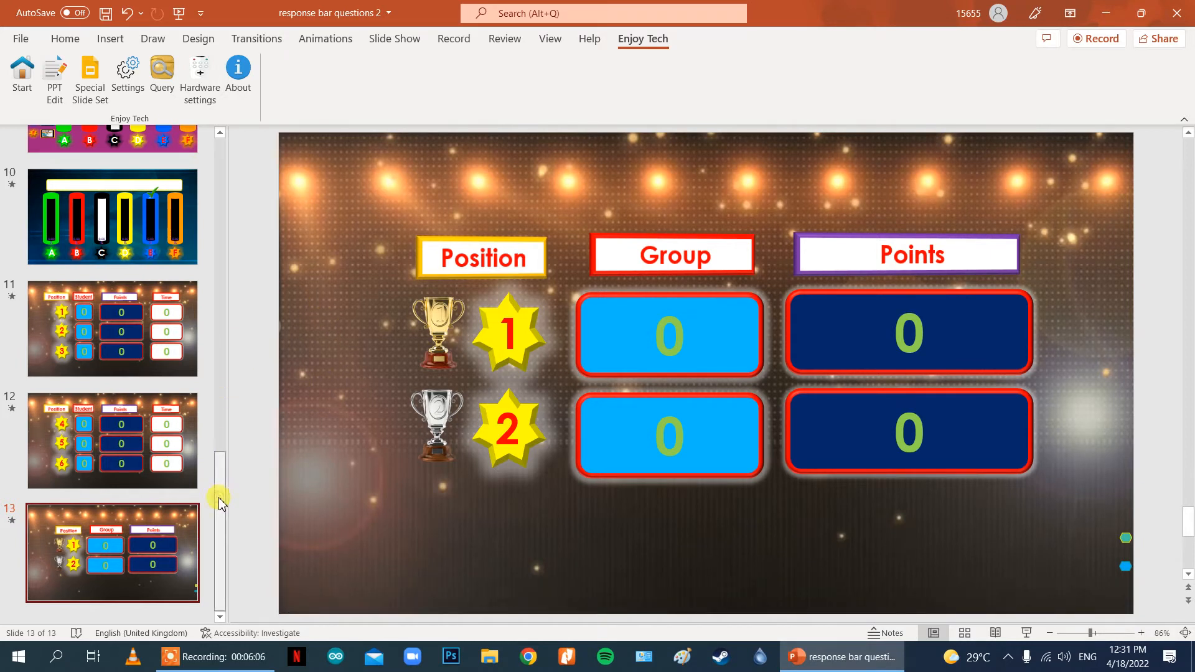
{"action": "left_click", "coordinate": [128, 72]}
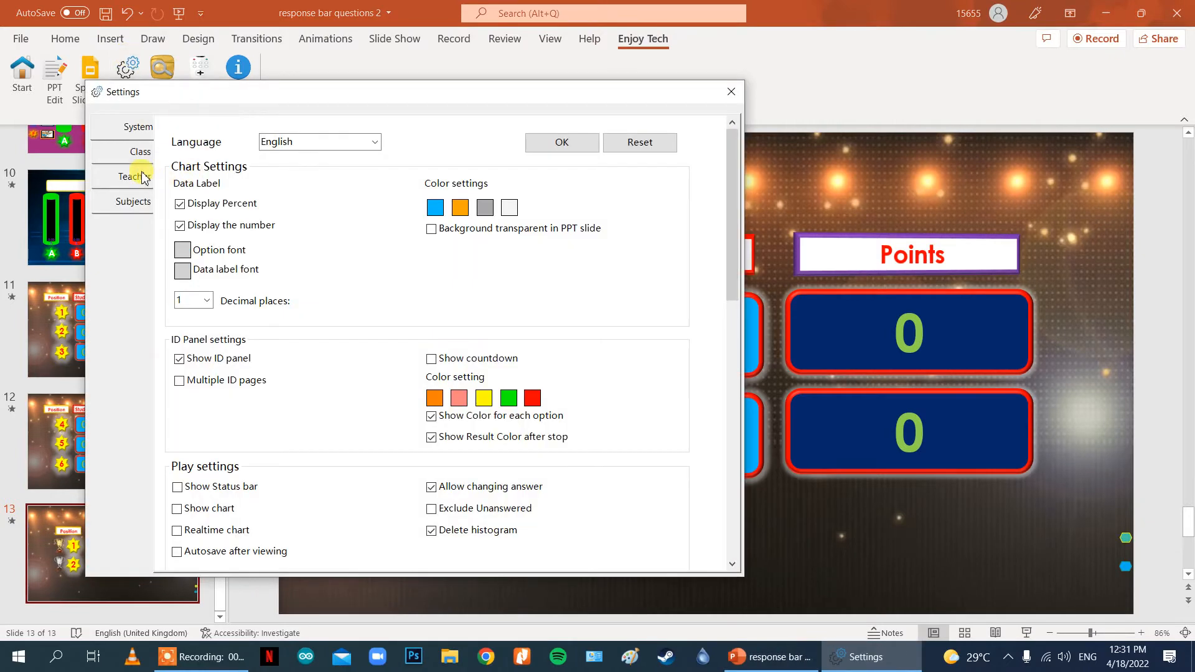
{"action": "left_click", "coordinate": [138, 157]}
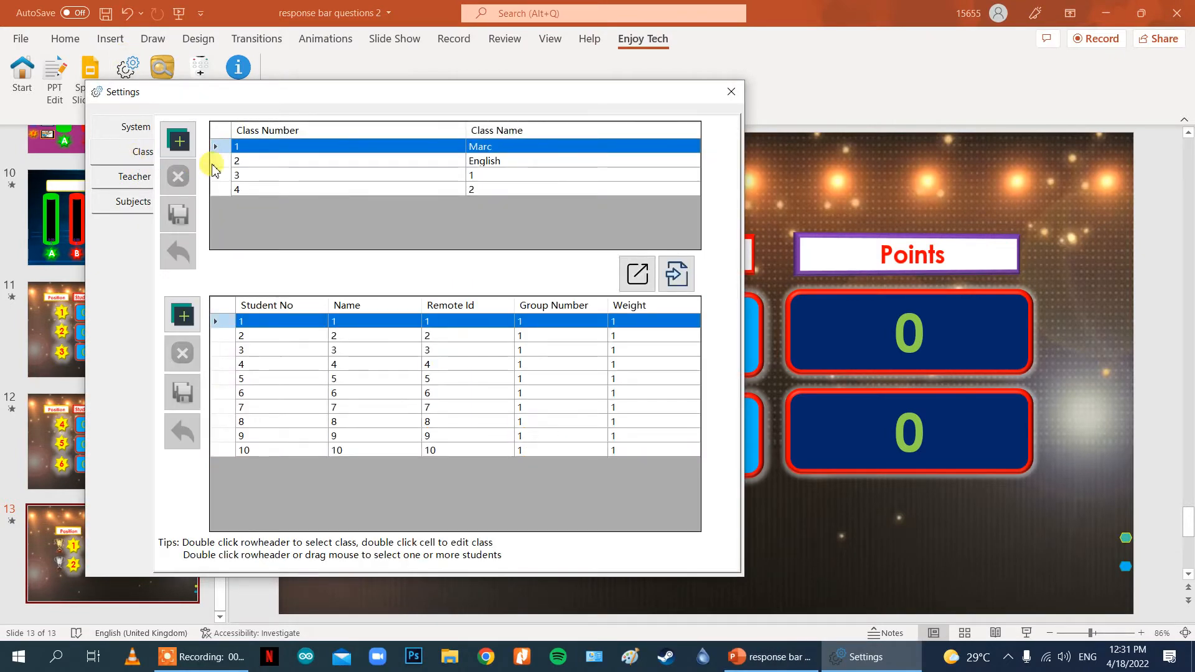
{"action": "left_click", "coordinate": [474, 162]}
{"action": "left_click", "coordinate": [475, 161]}
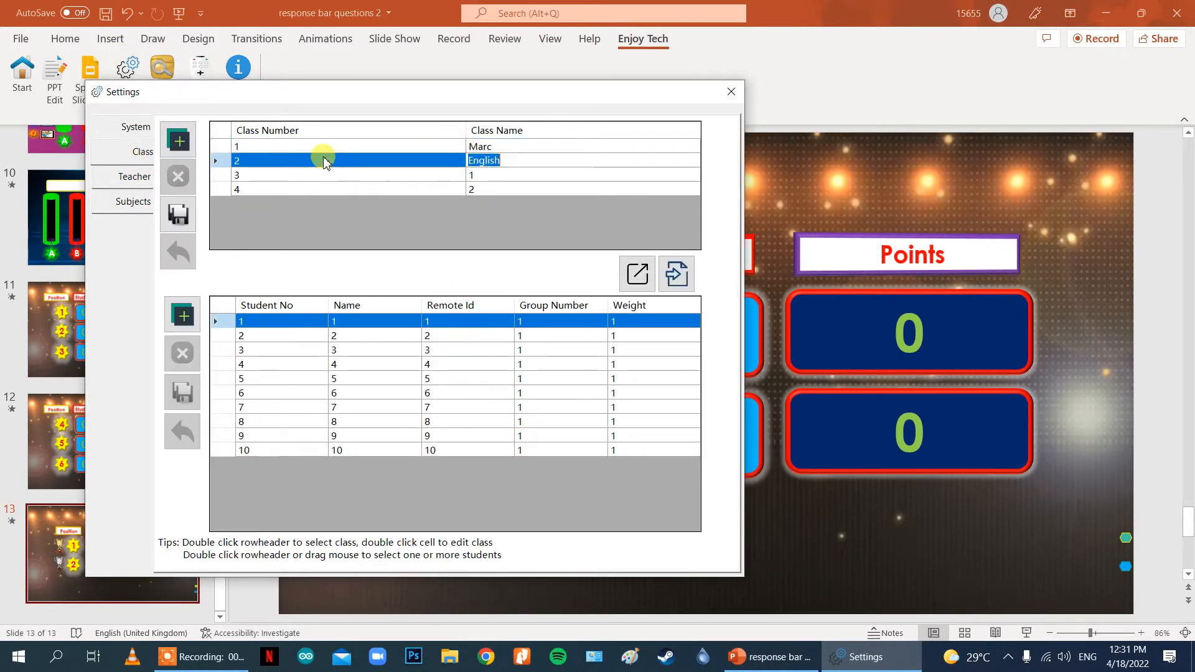
{"action": "left_click", "coordinate": [246, 157]}
{"action": "left_click", "coordinate": [259, 149]}
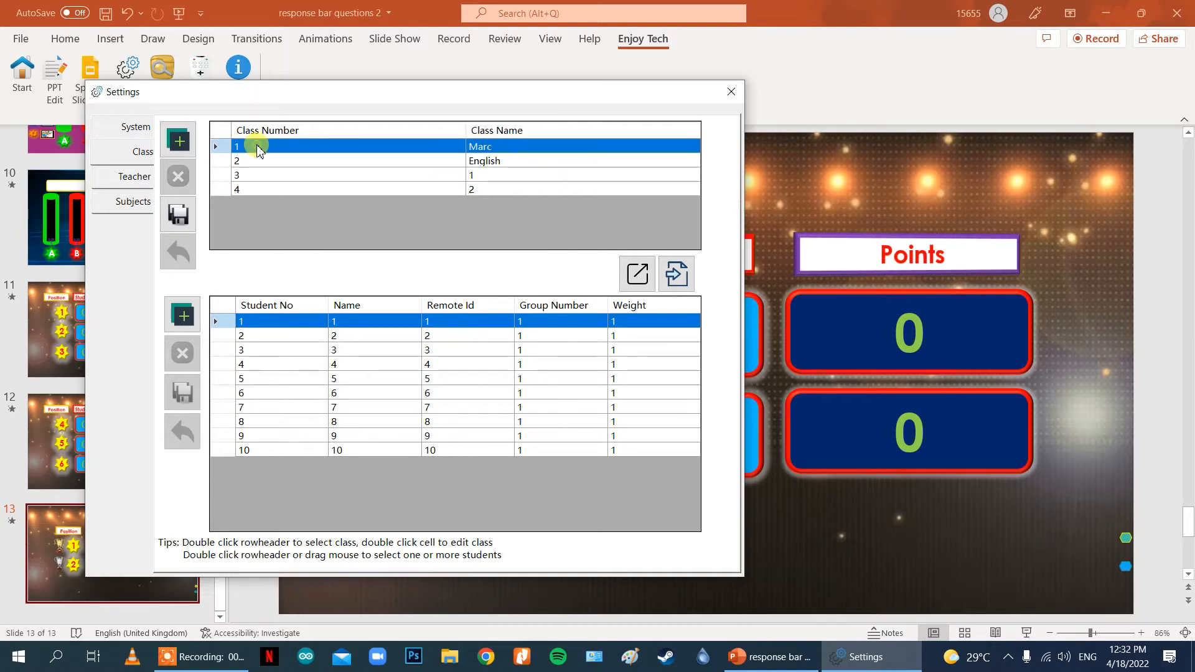
{"action": "left_click", "coordinate": [259, 150]}
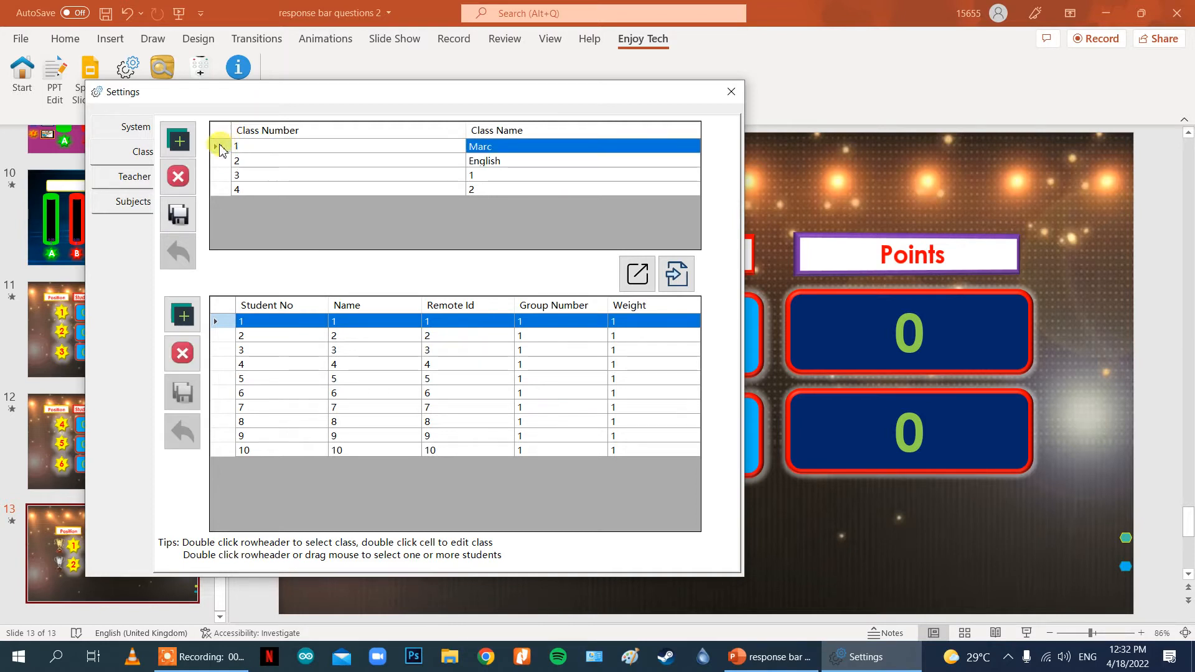
{"action": "double_click", "coordinate": [218, 163]}
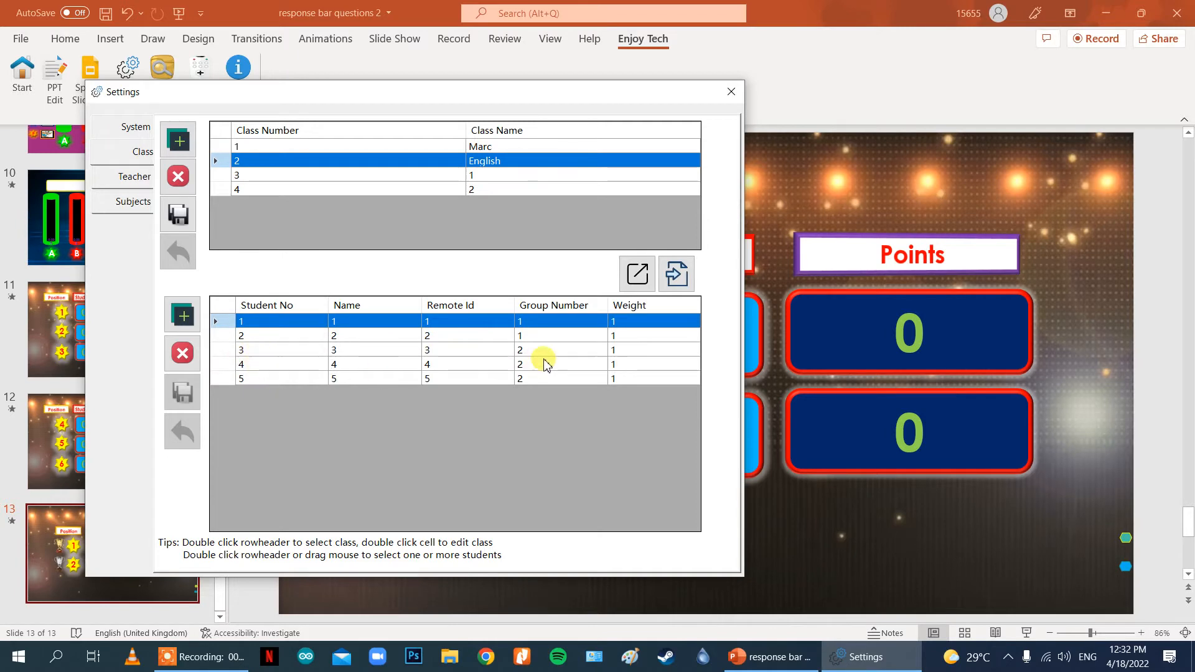
{"action": "left_click", "coordinate": [731, 92]}
Step: Return to slide 1 of the presentation
{"action": "left_click_drag", "start_coordinate": [226, 591], "coordinate": [212, 235]}
{"action": "left_click", "coordinate": [188, 219]}
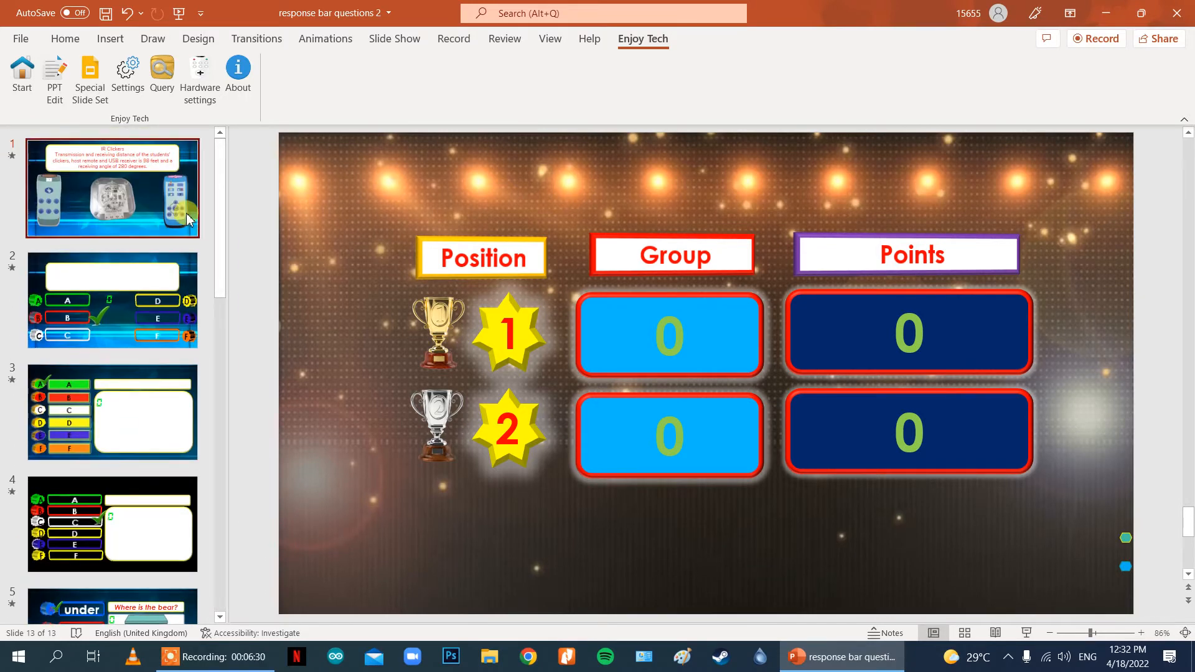